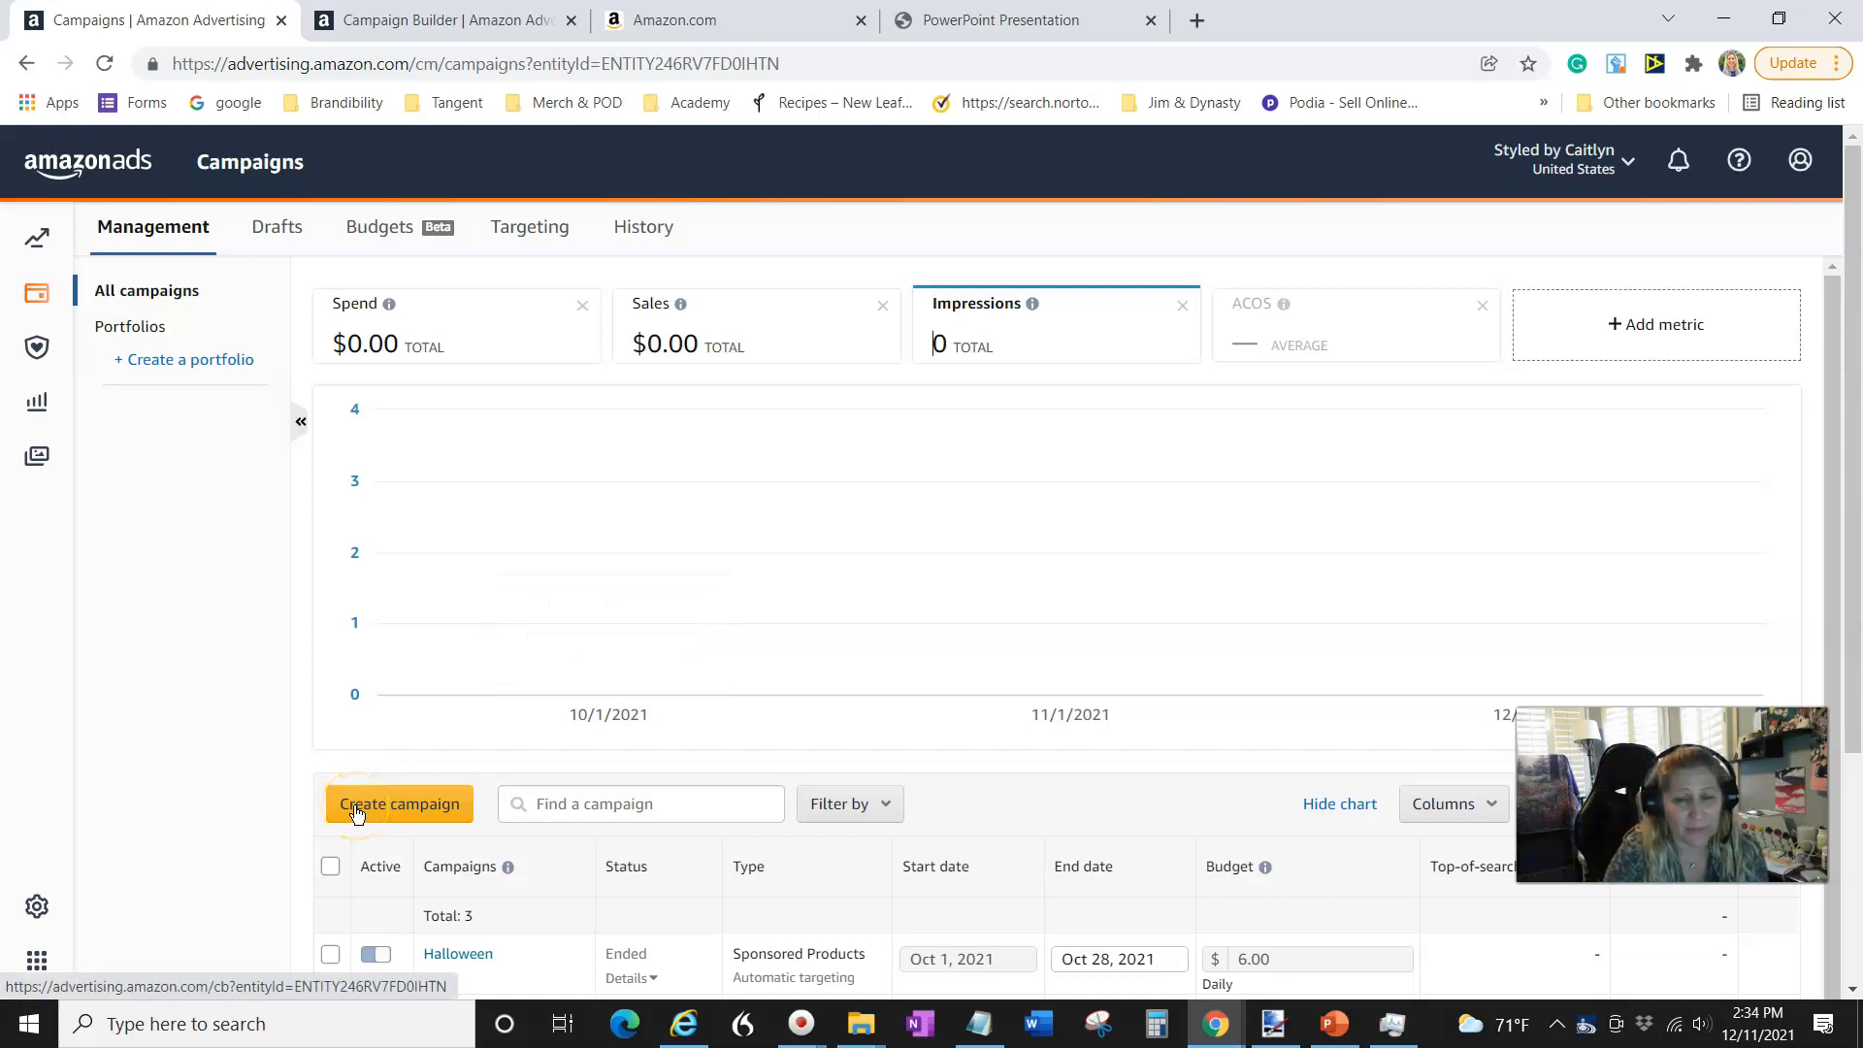
# Create a new Sponsored Products campaign and name it "One in melon_auto".
pyautogui.click(356, 813)
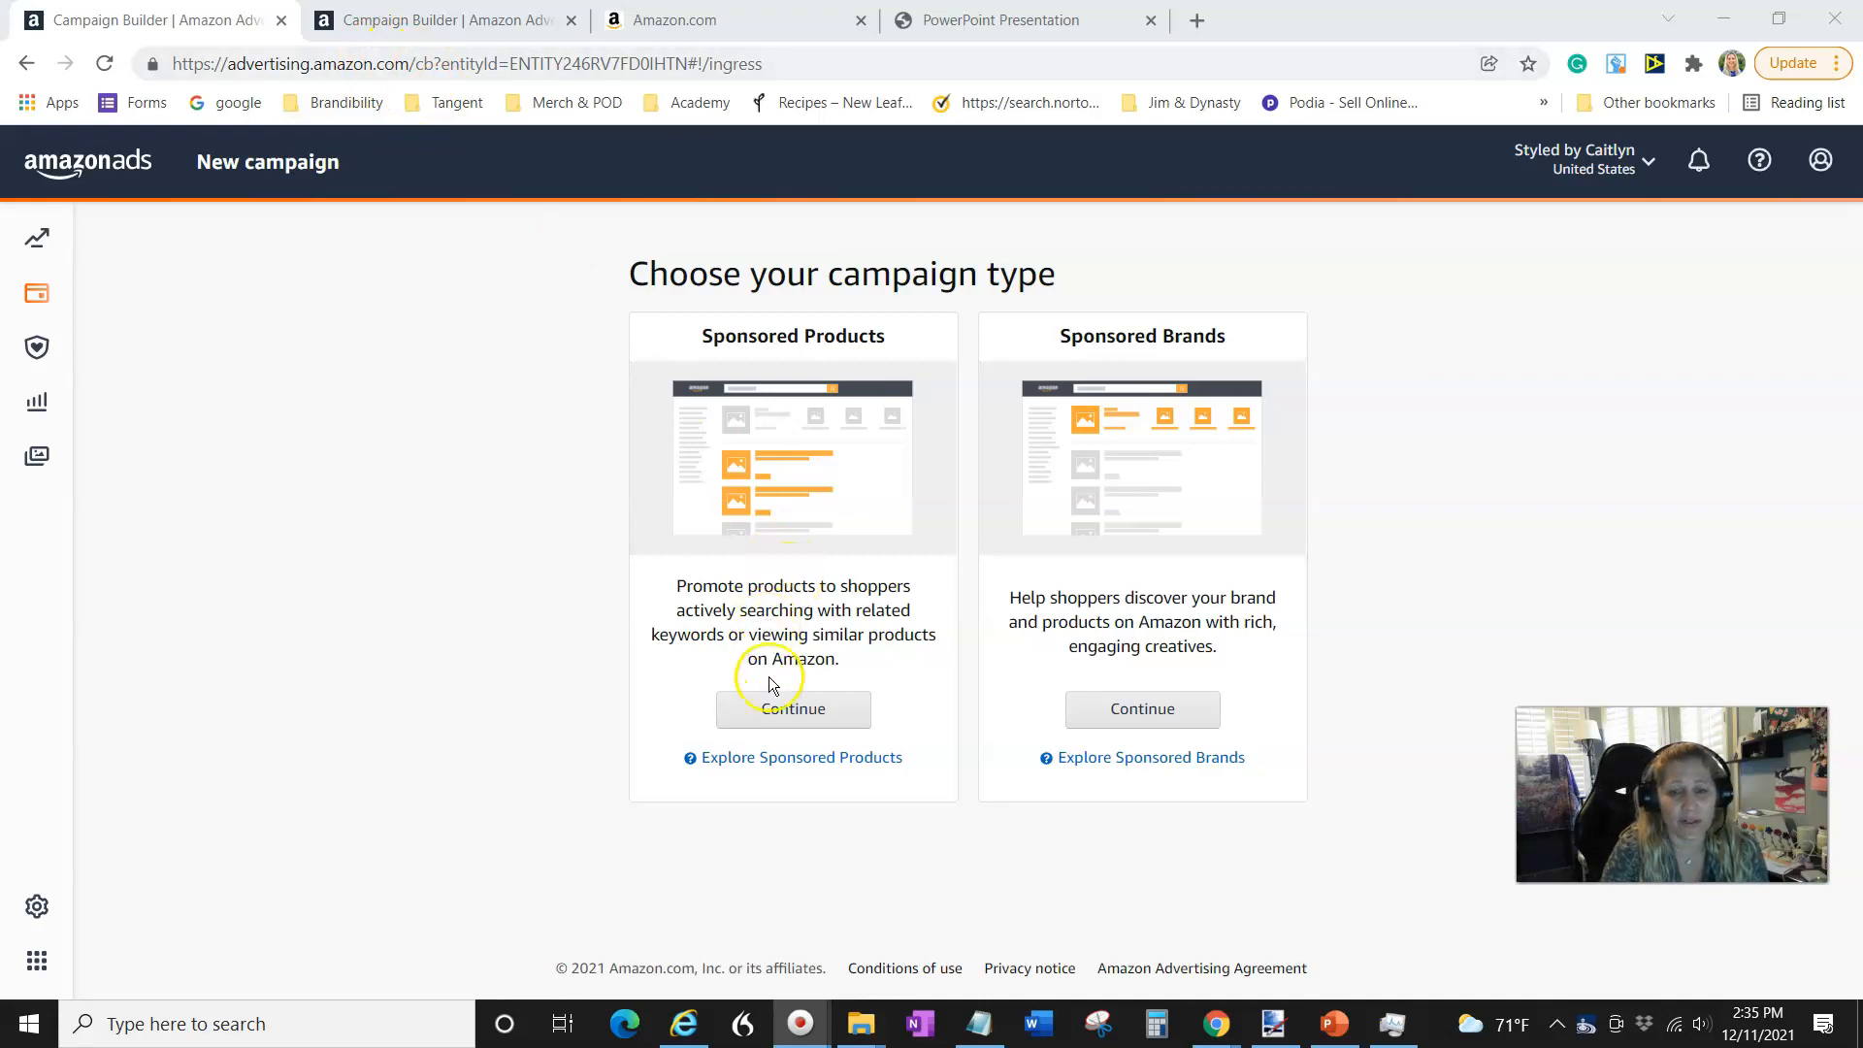
pyautogui.click(772, 716)
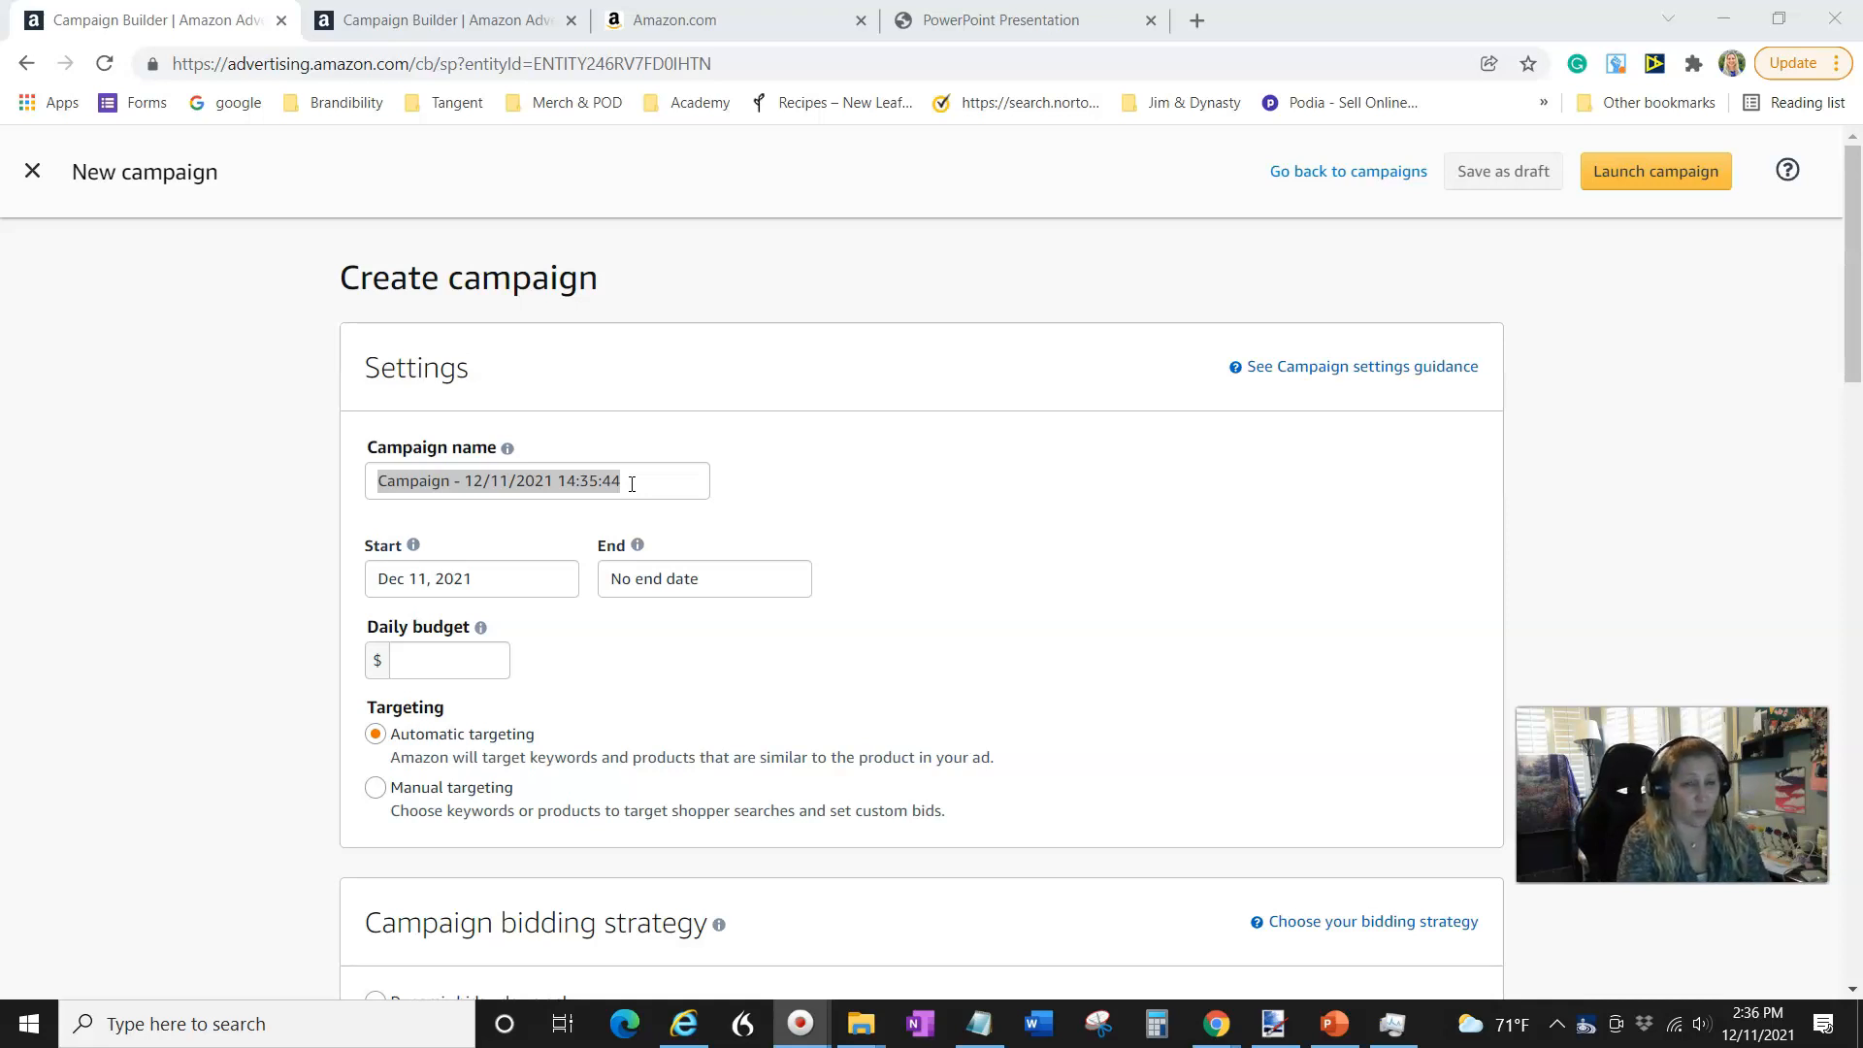
pyautogui.moveTo(632, 483); pyautogui.dragTo(341, 488)
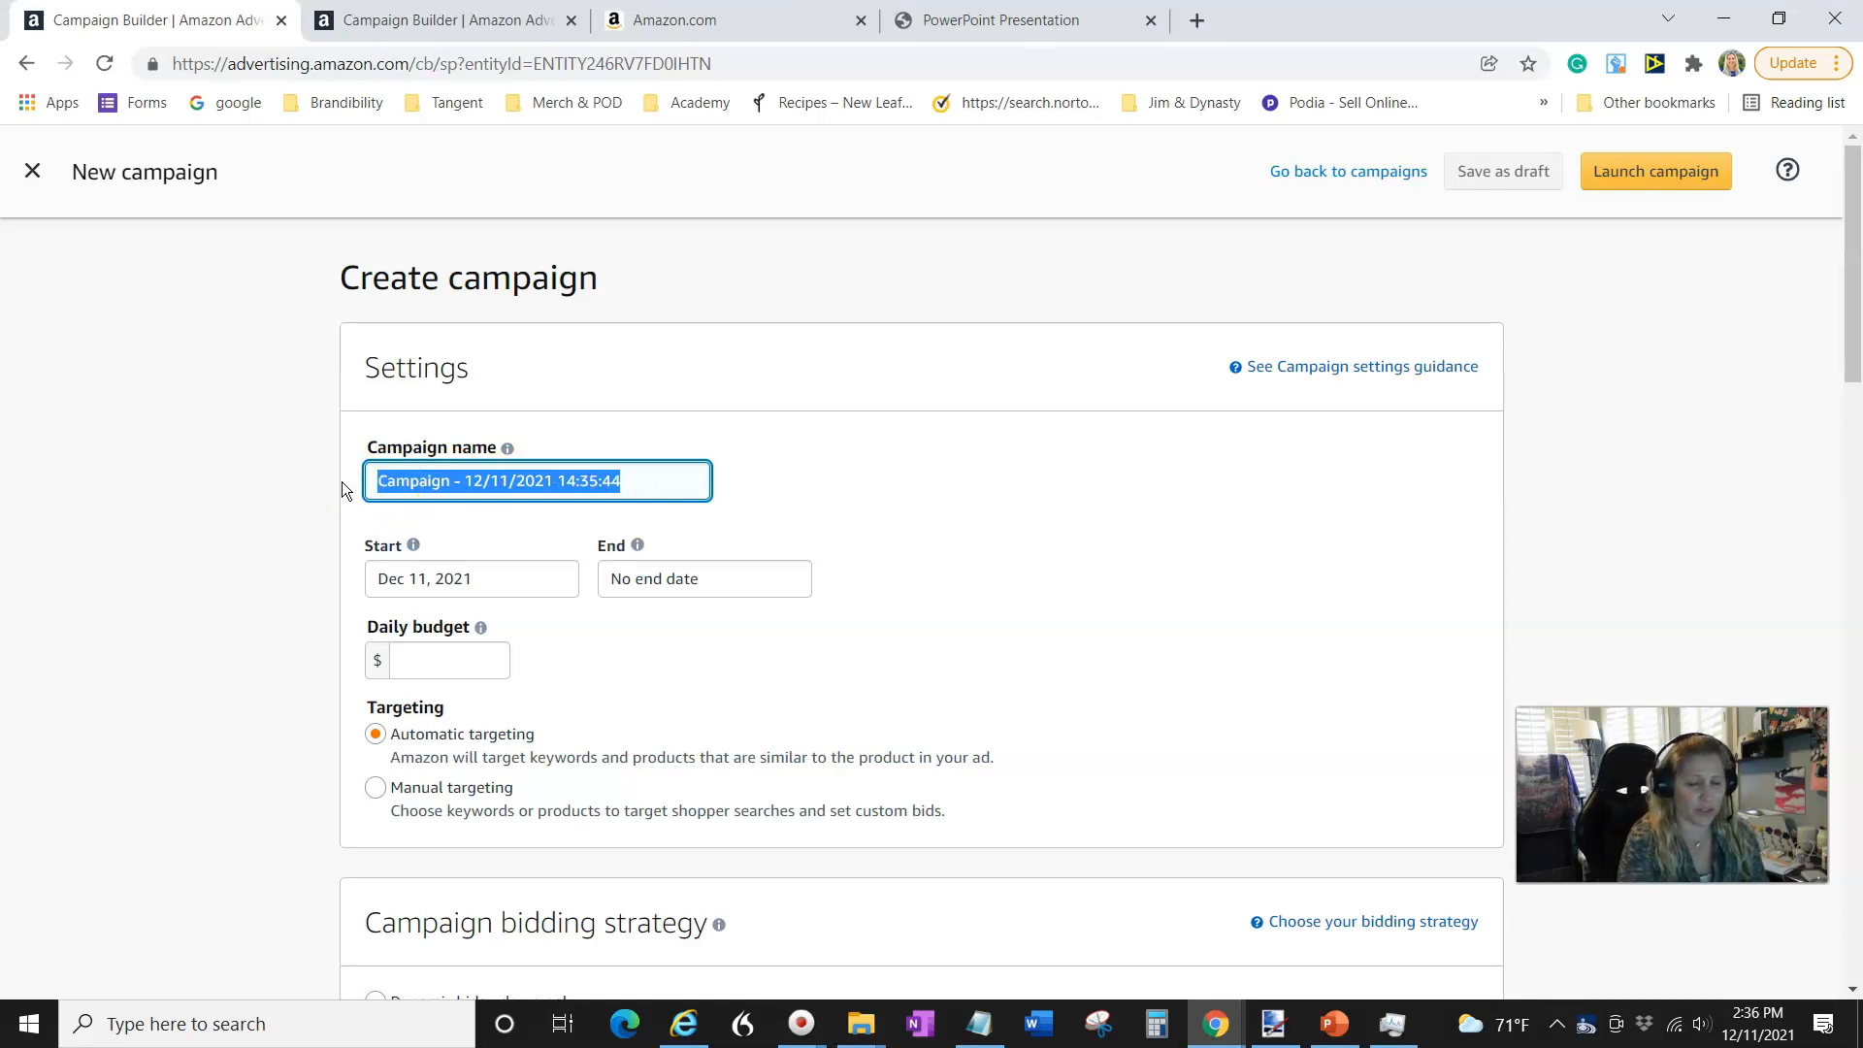
pyautogui.write('One in melo')
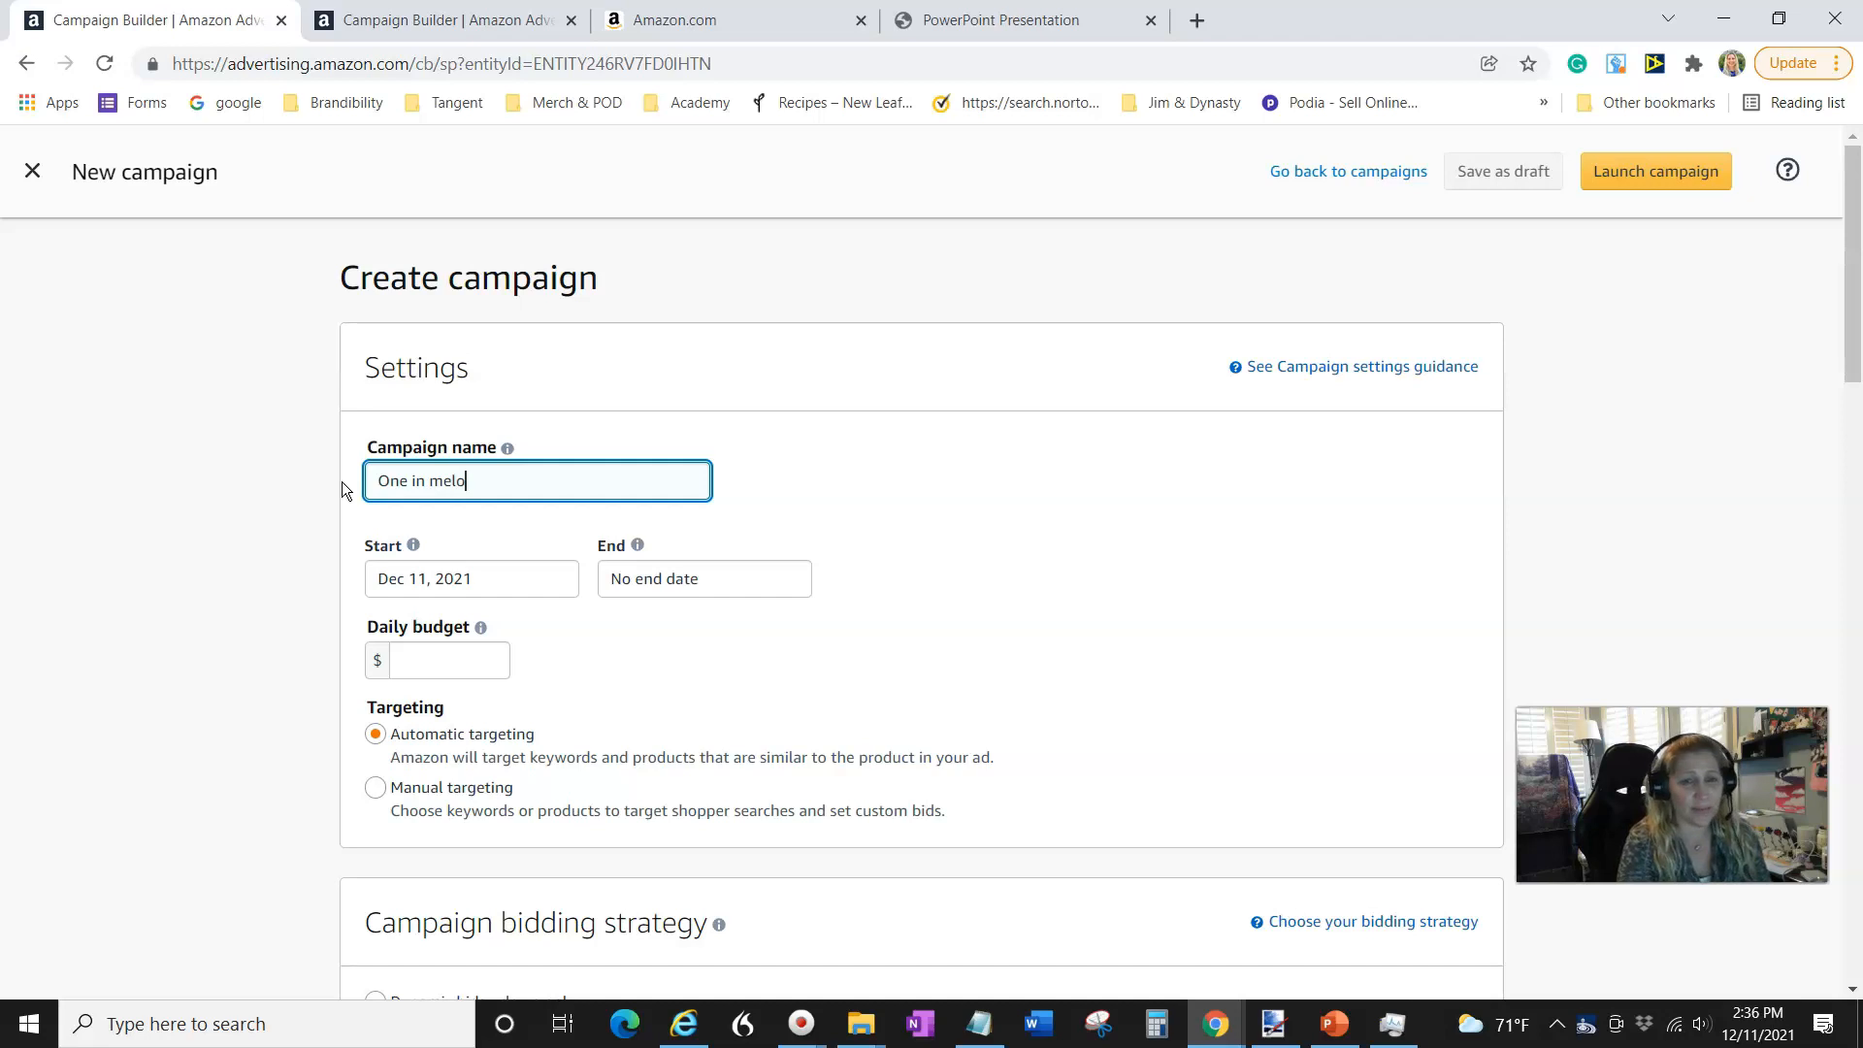
pyautogui.write('n_')
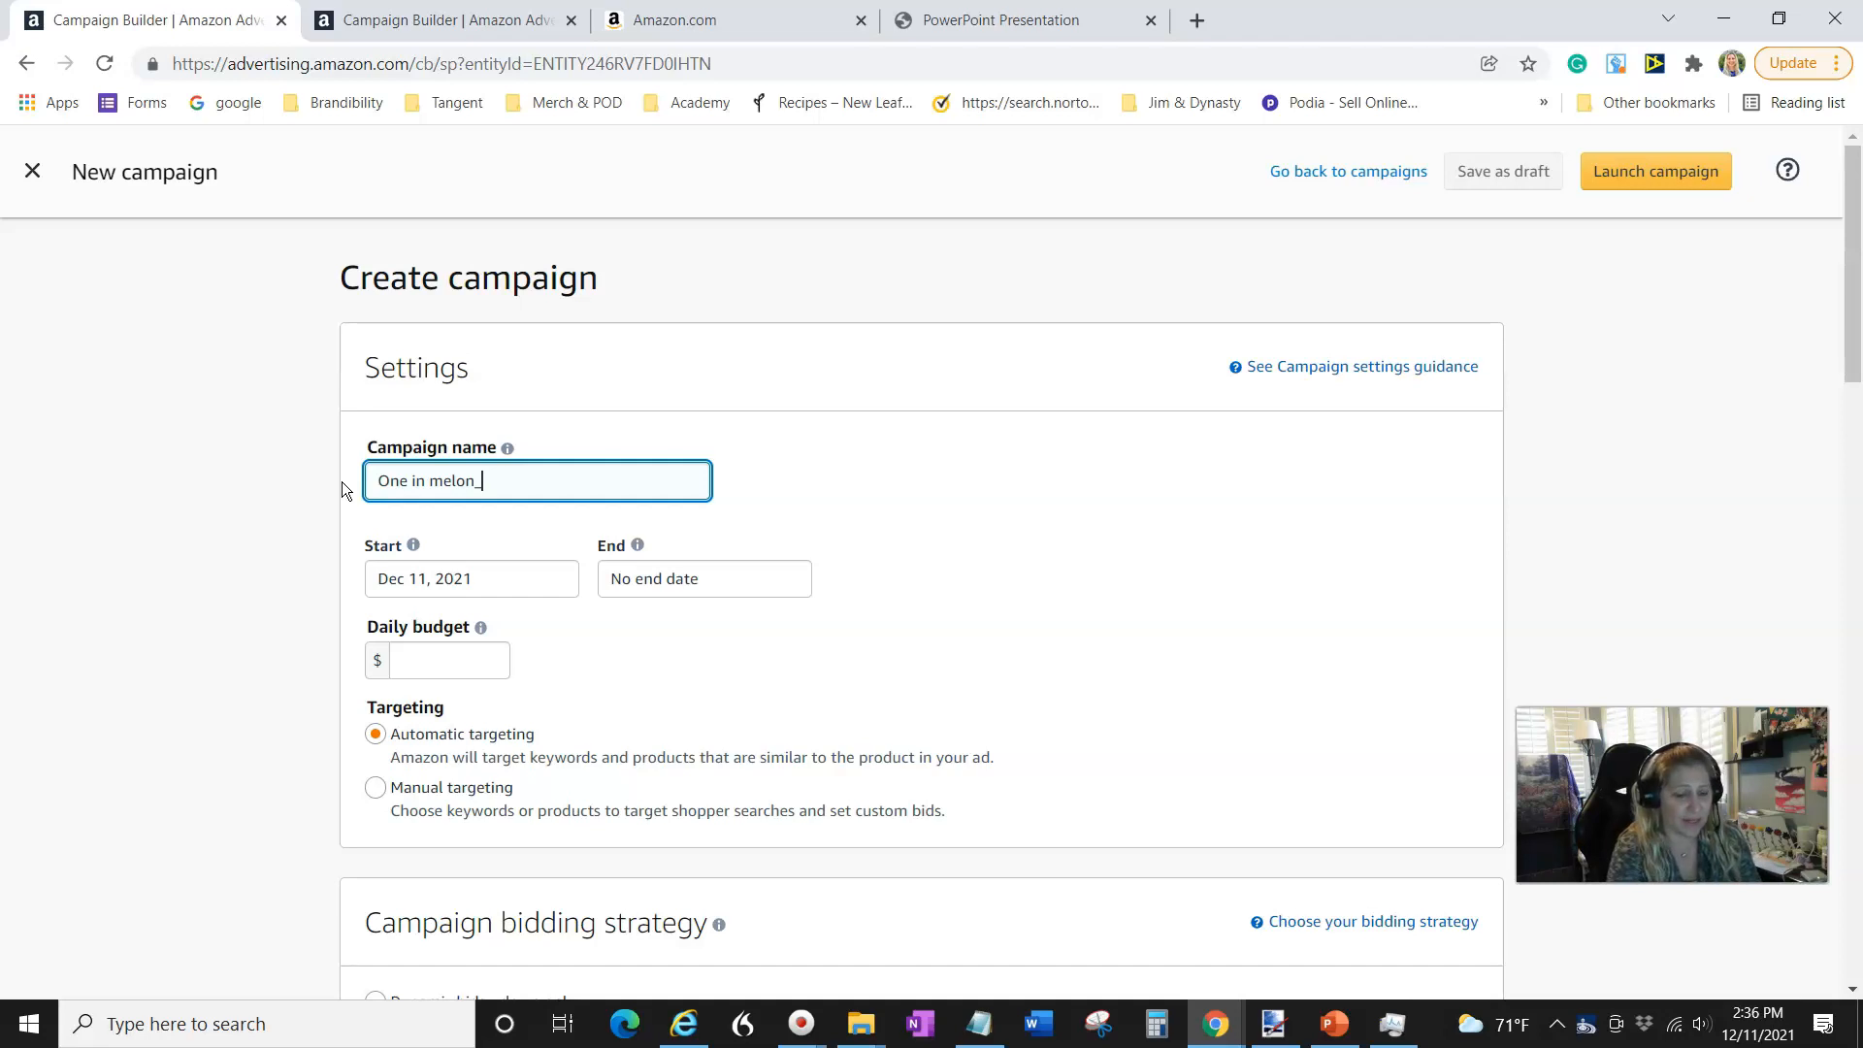
pyautogui.write('a')
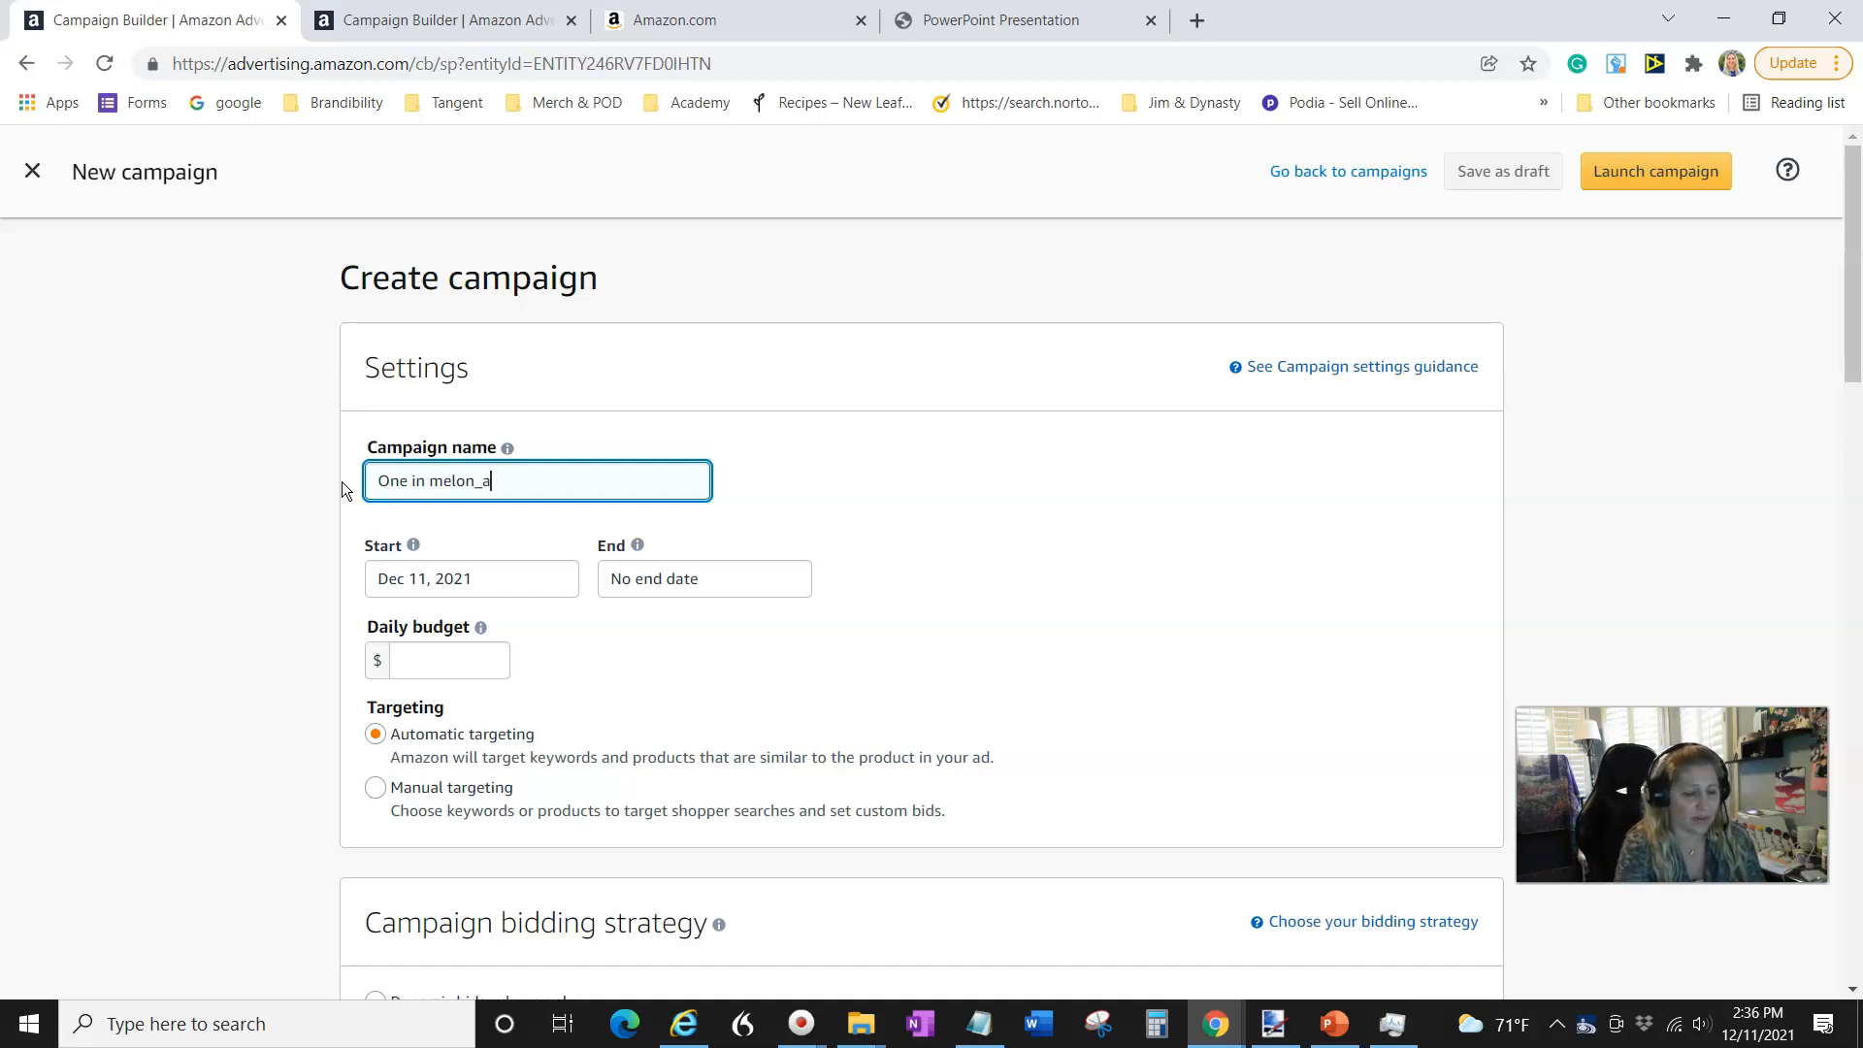
pyautogui.write('uto')
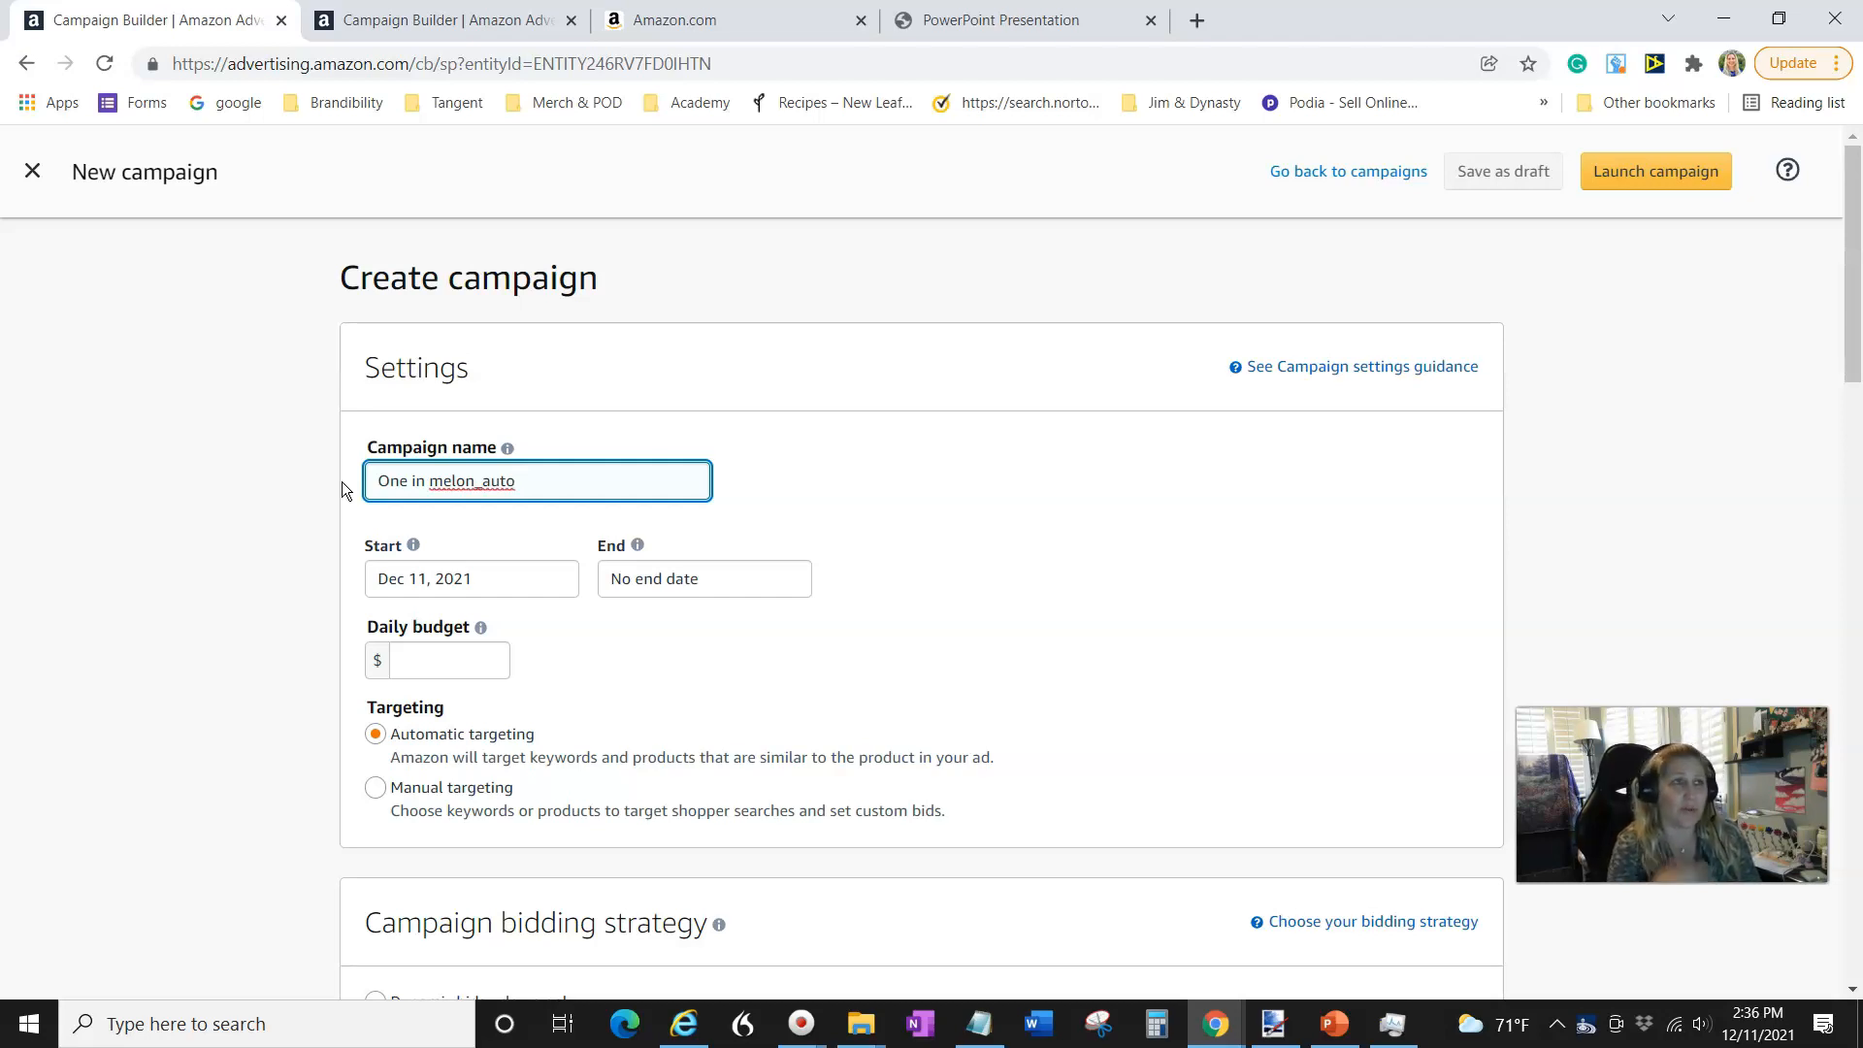
# Set the campaign's daily budget to $5.00.
pyautogui.click(436, 660)
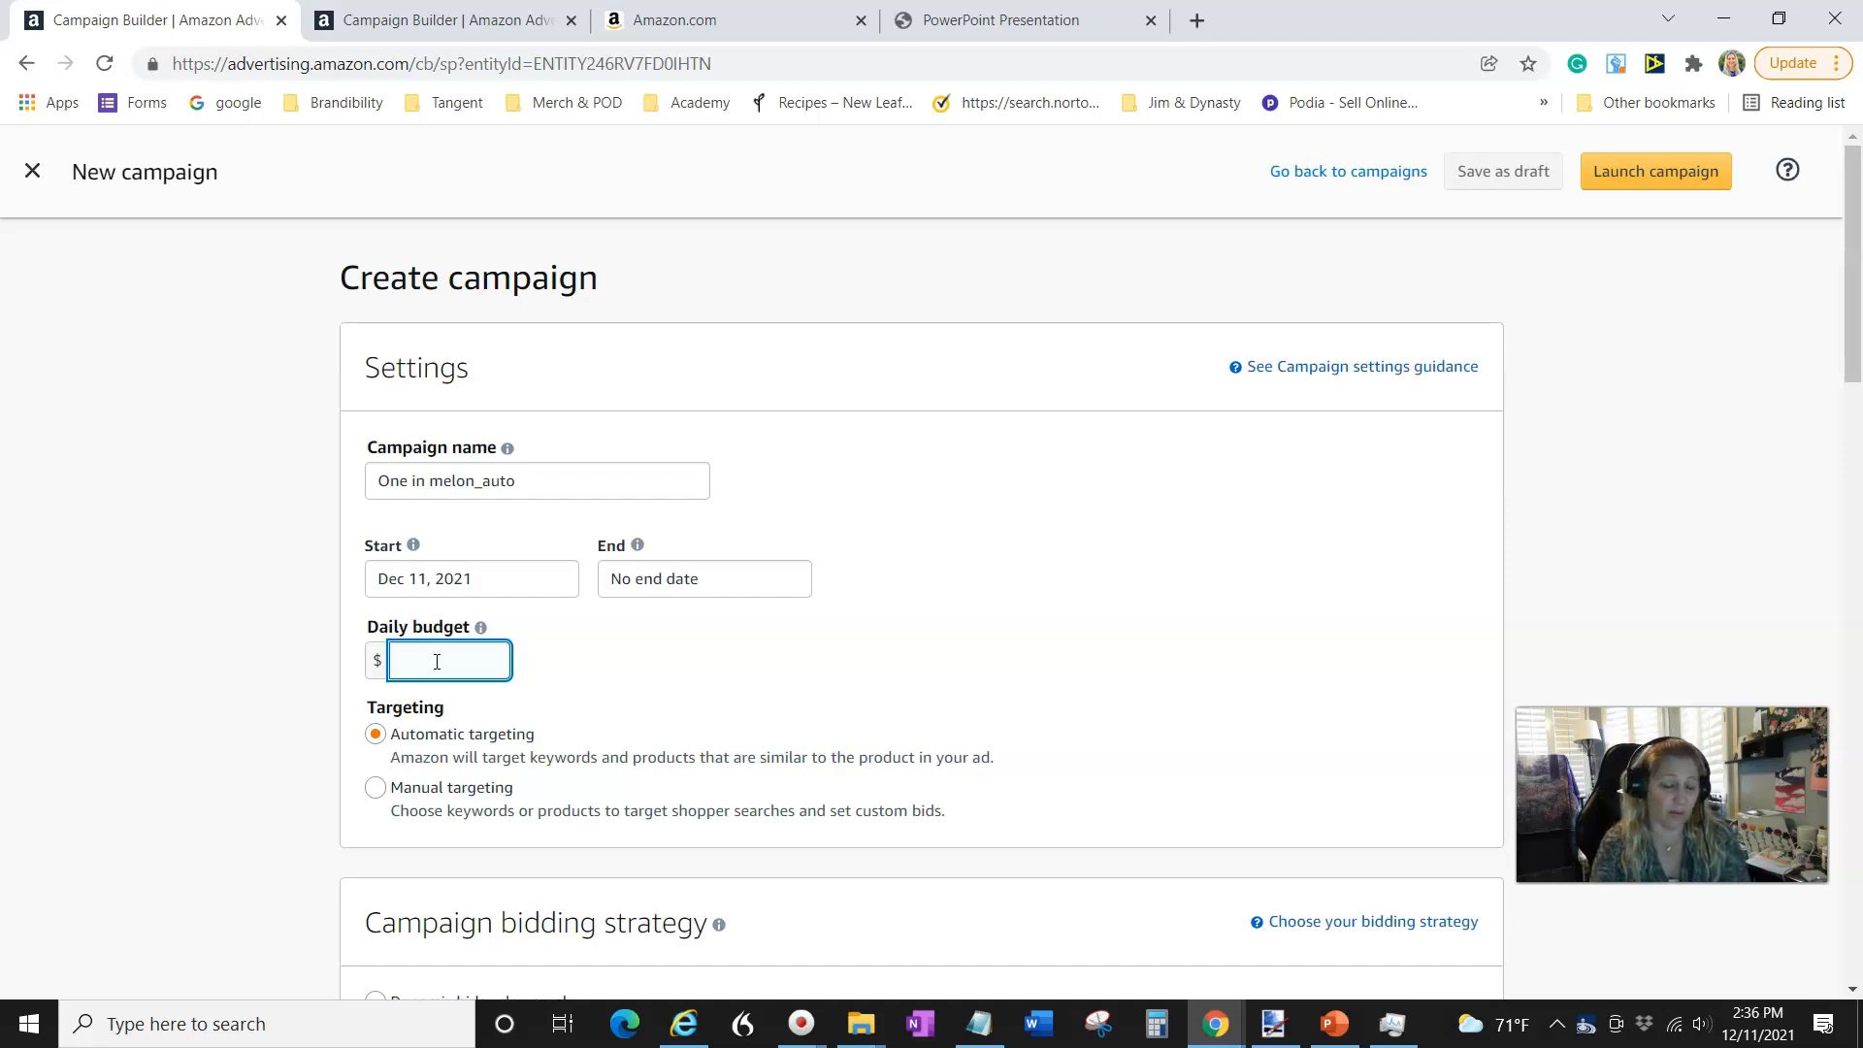
pyautogui.write('5.00')
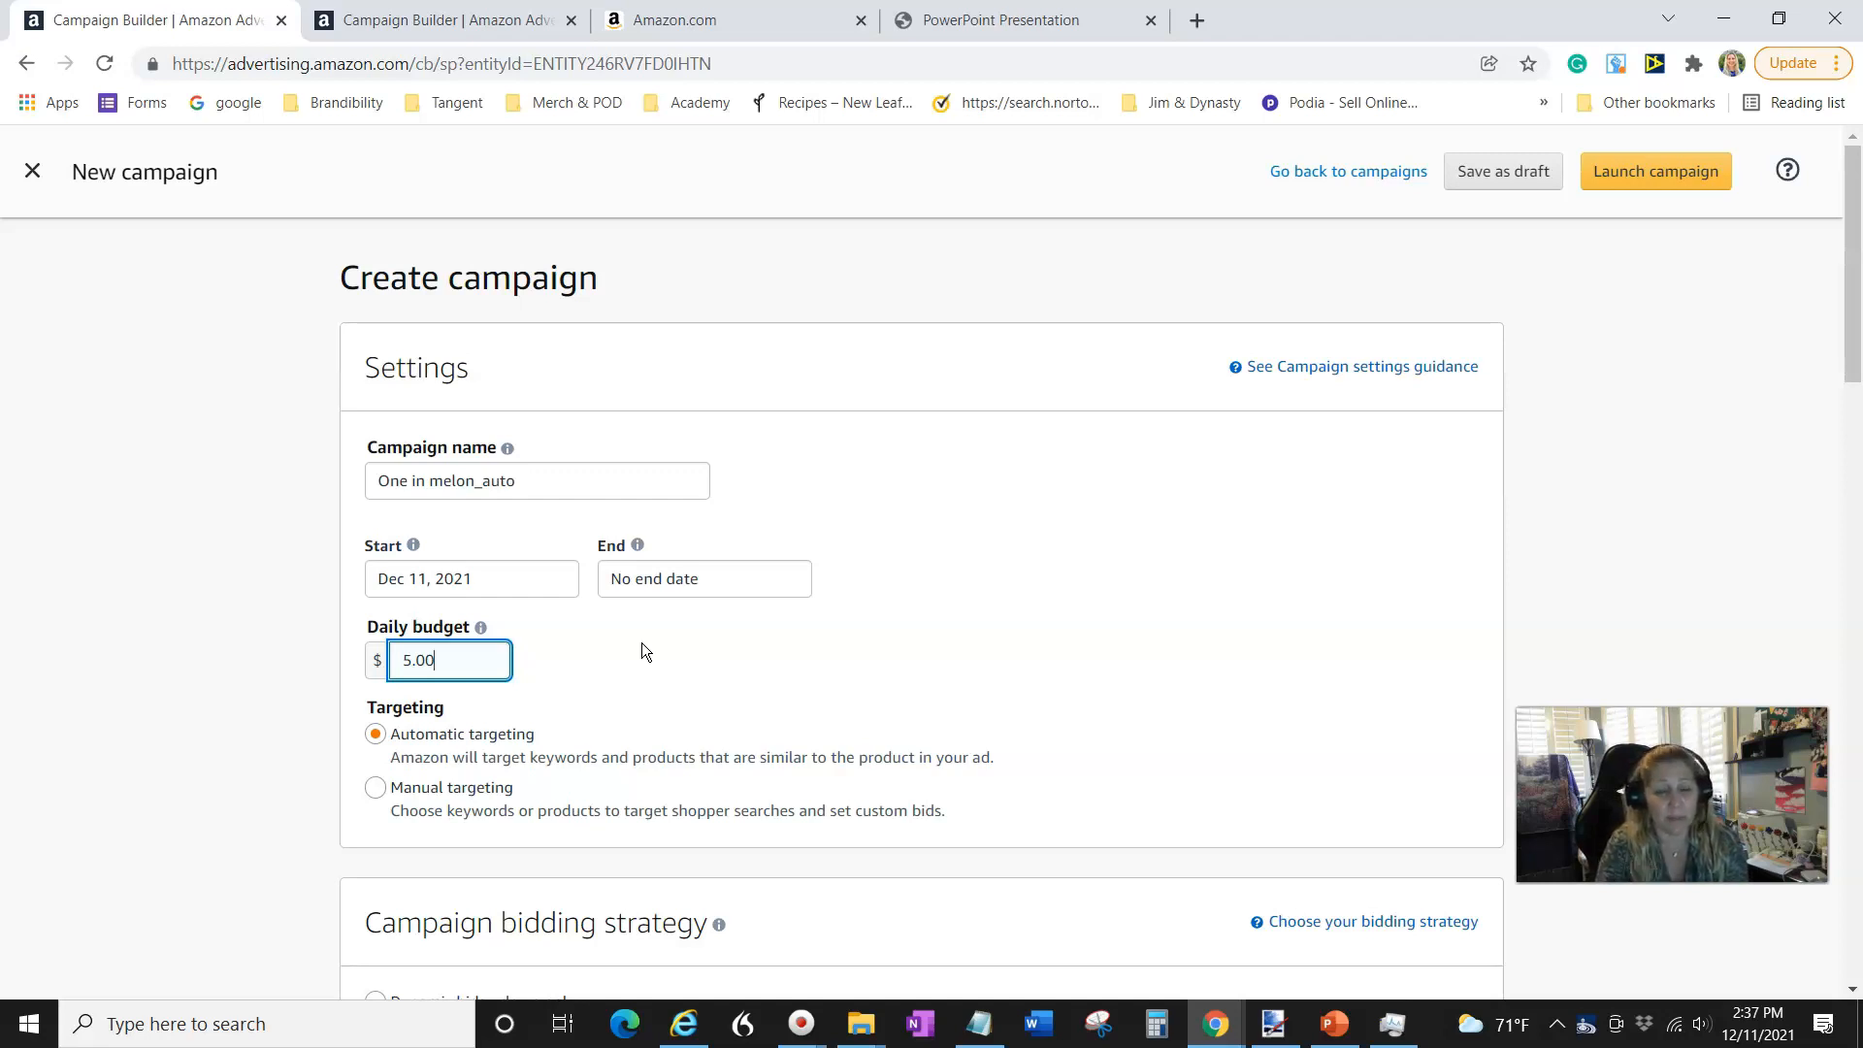
pyautogui.click(375, 648)
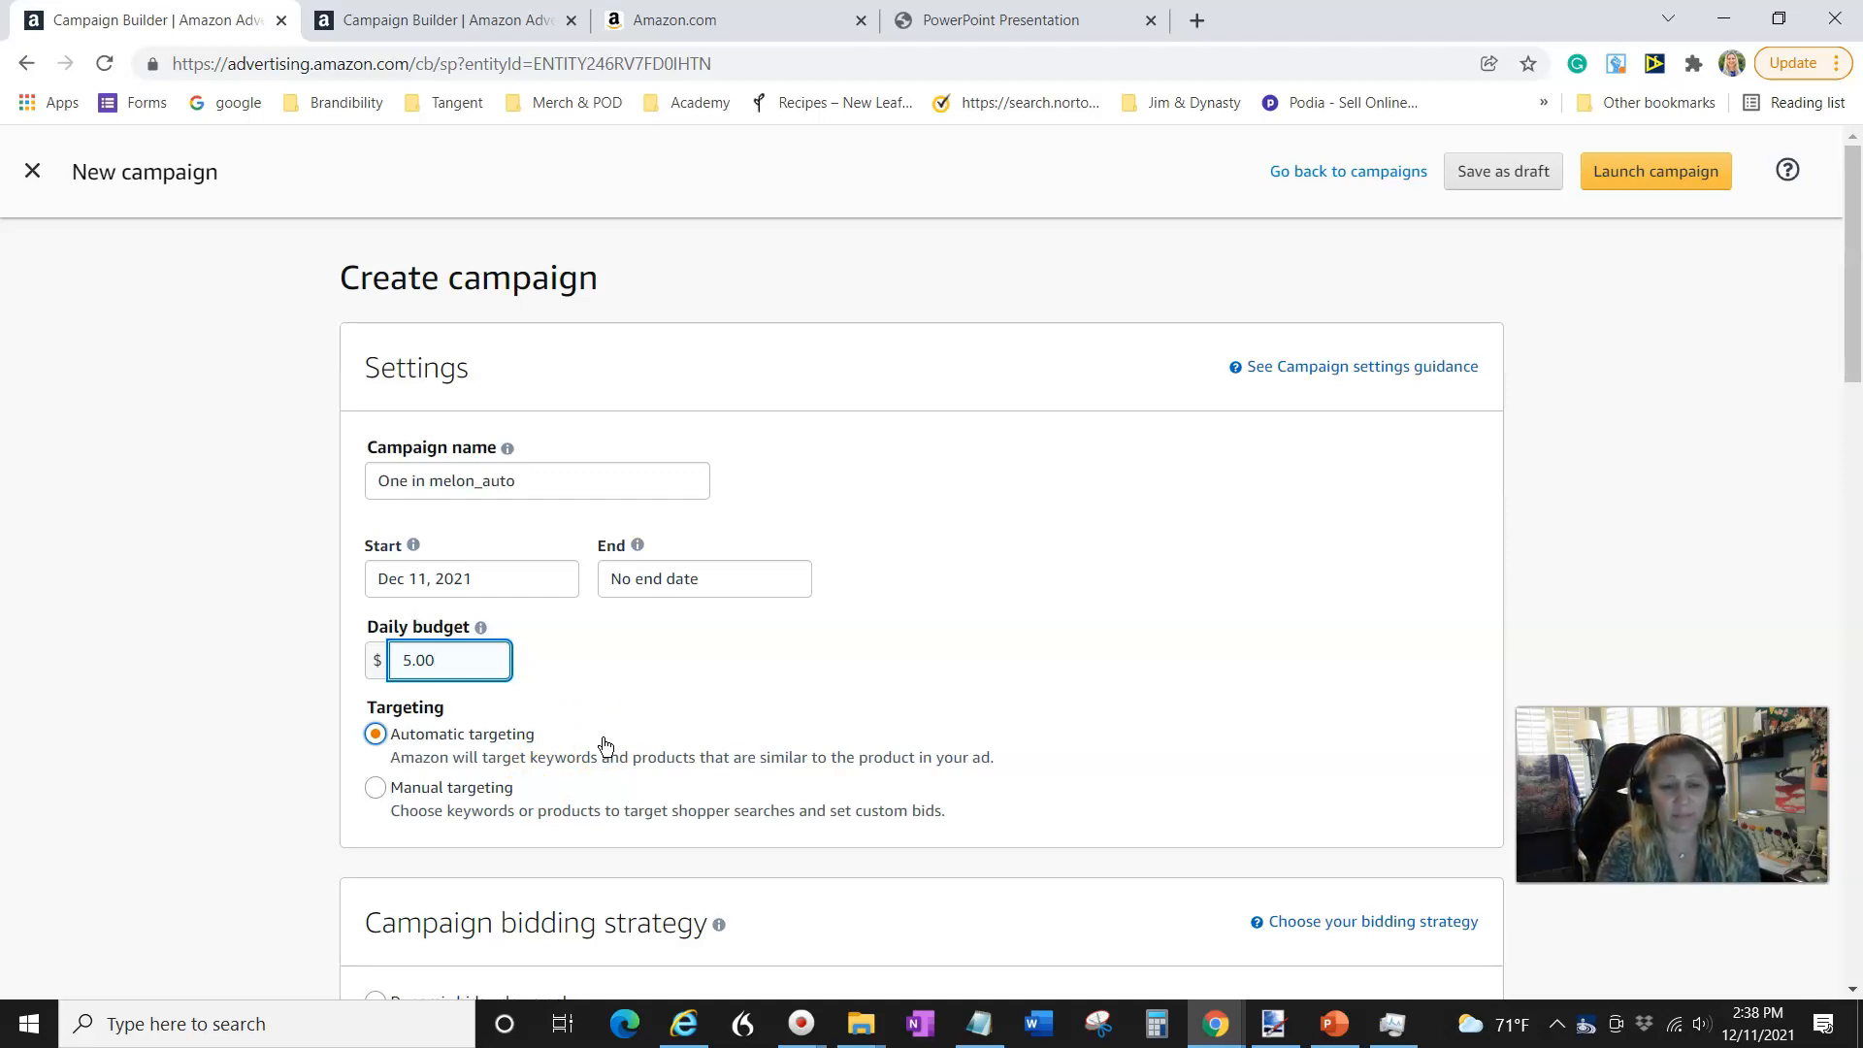
# Set the campaign bidding strategy to Dynamic bids - down only.
pyautogui.scroll(-2, 603, 744)
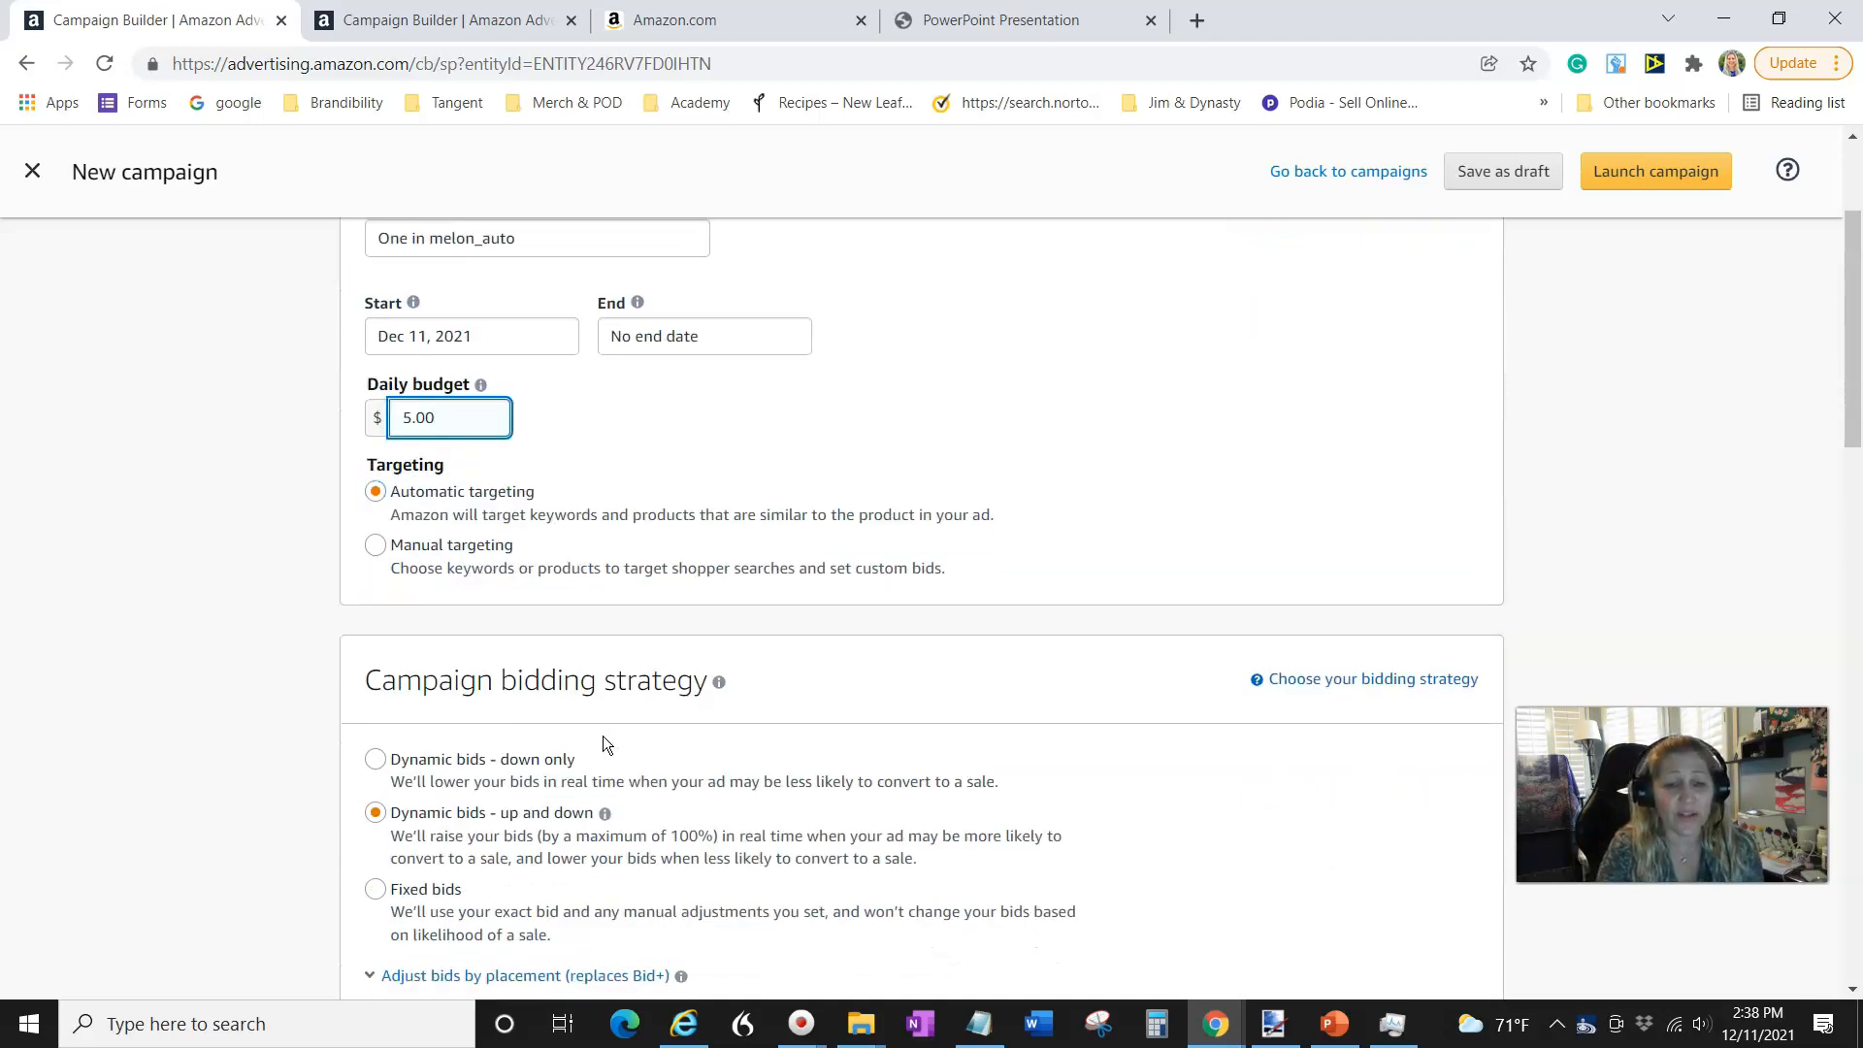
pyautogui.click(375, 762)
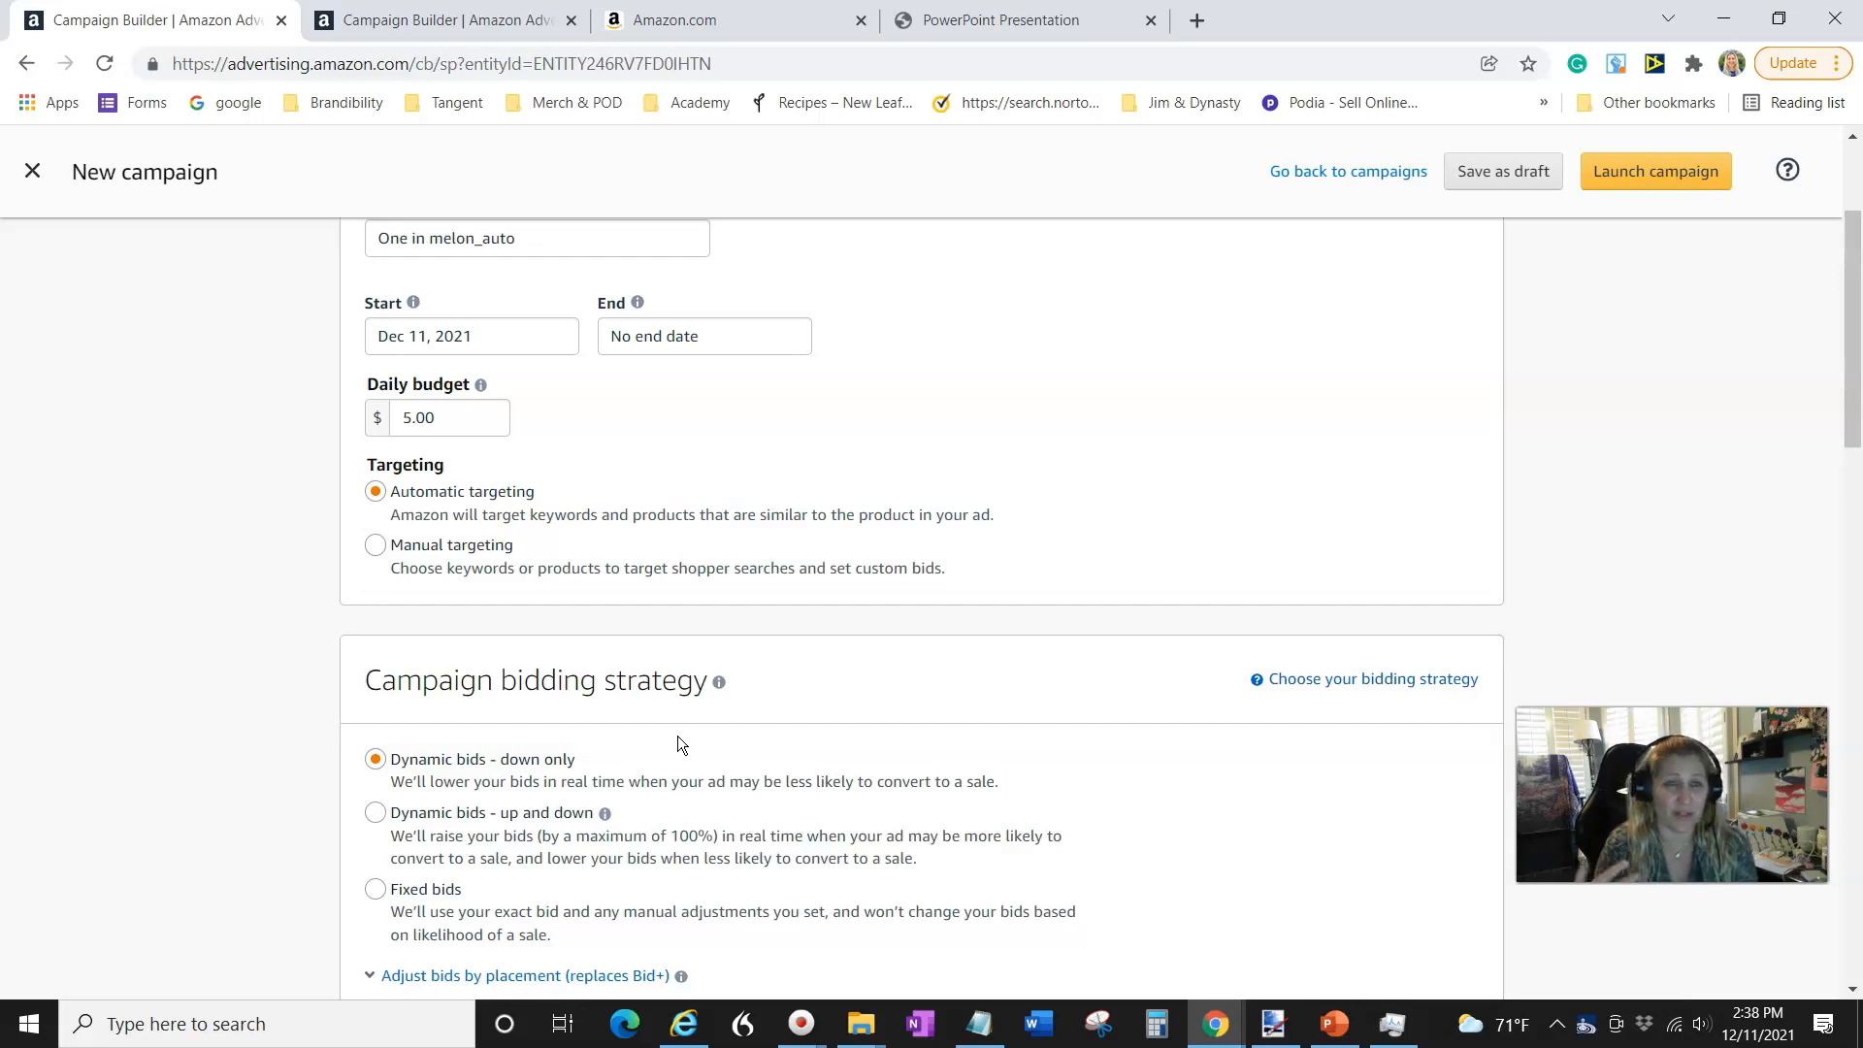
pyautogui.click(664, 759)
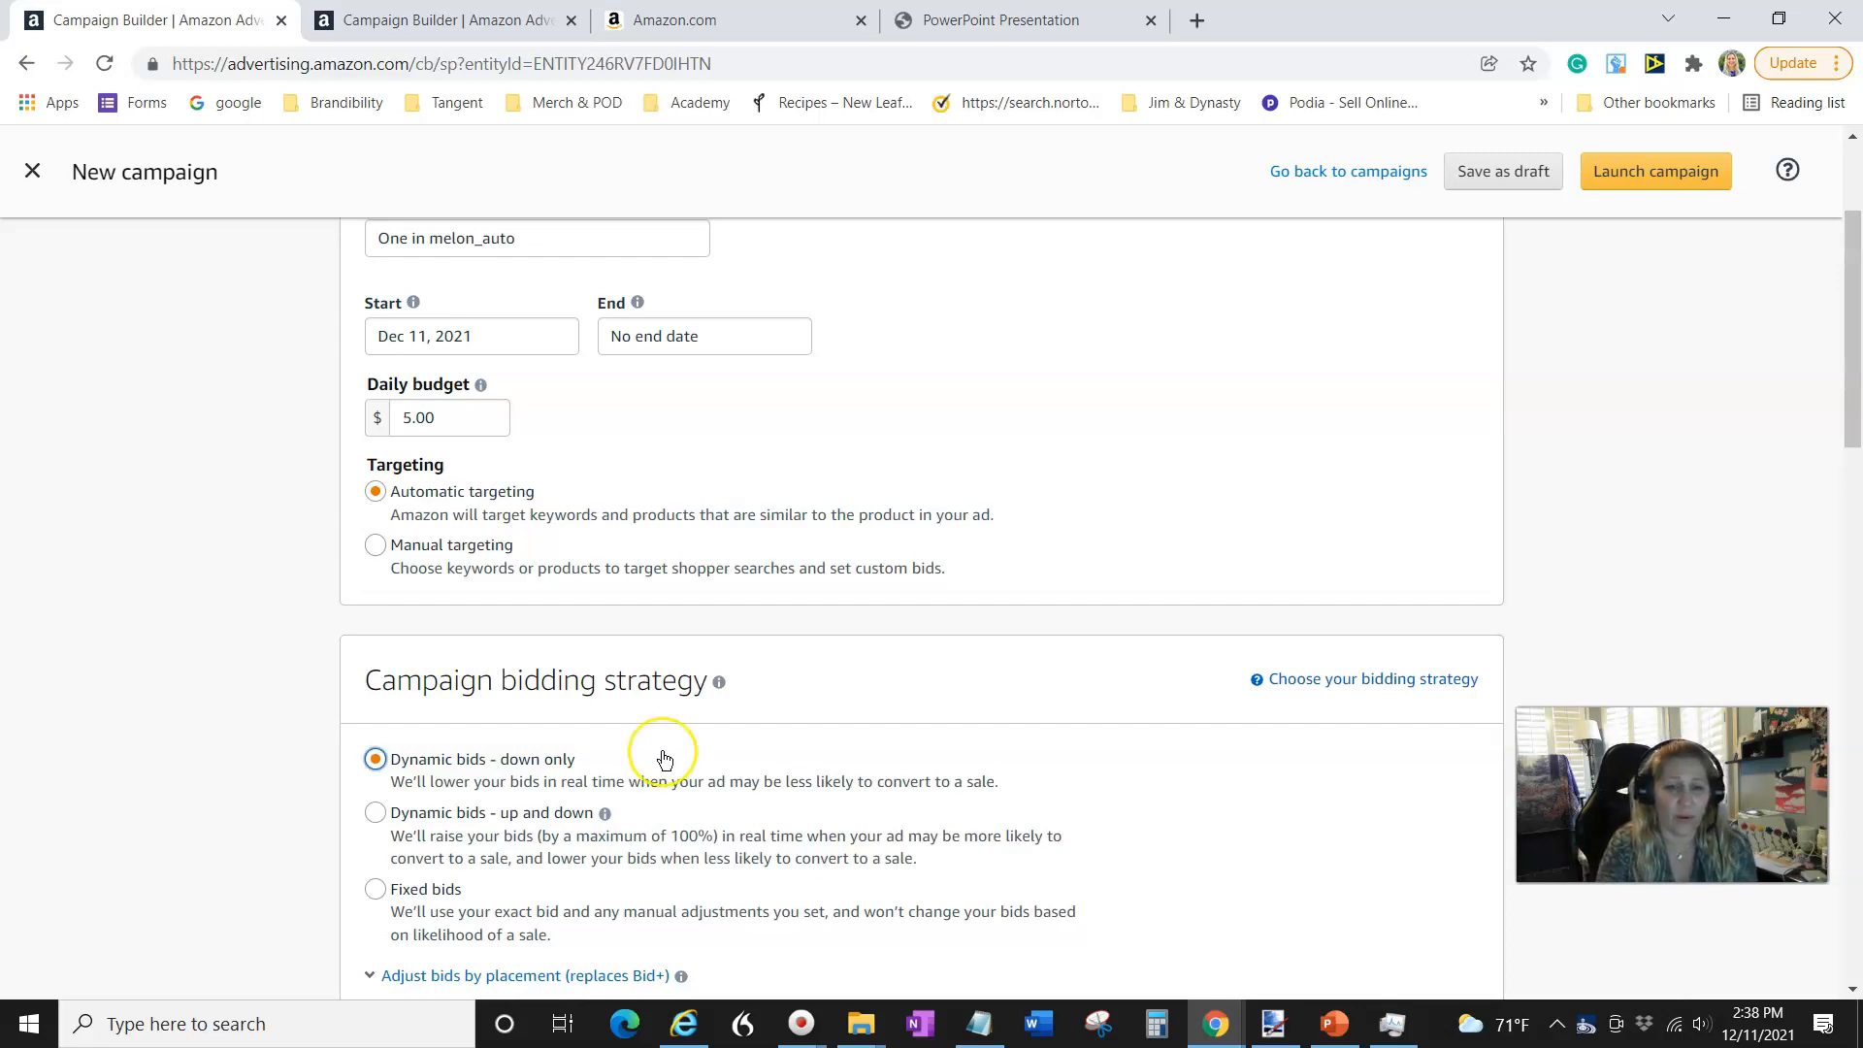
# Search all Amazon products for ASIN B07HKN65SW and add the Cute Emoticon Watermelon Shirt to the ad group's products.
pyautogui.scroll(-4, 664, 758)
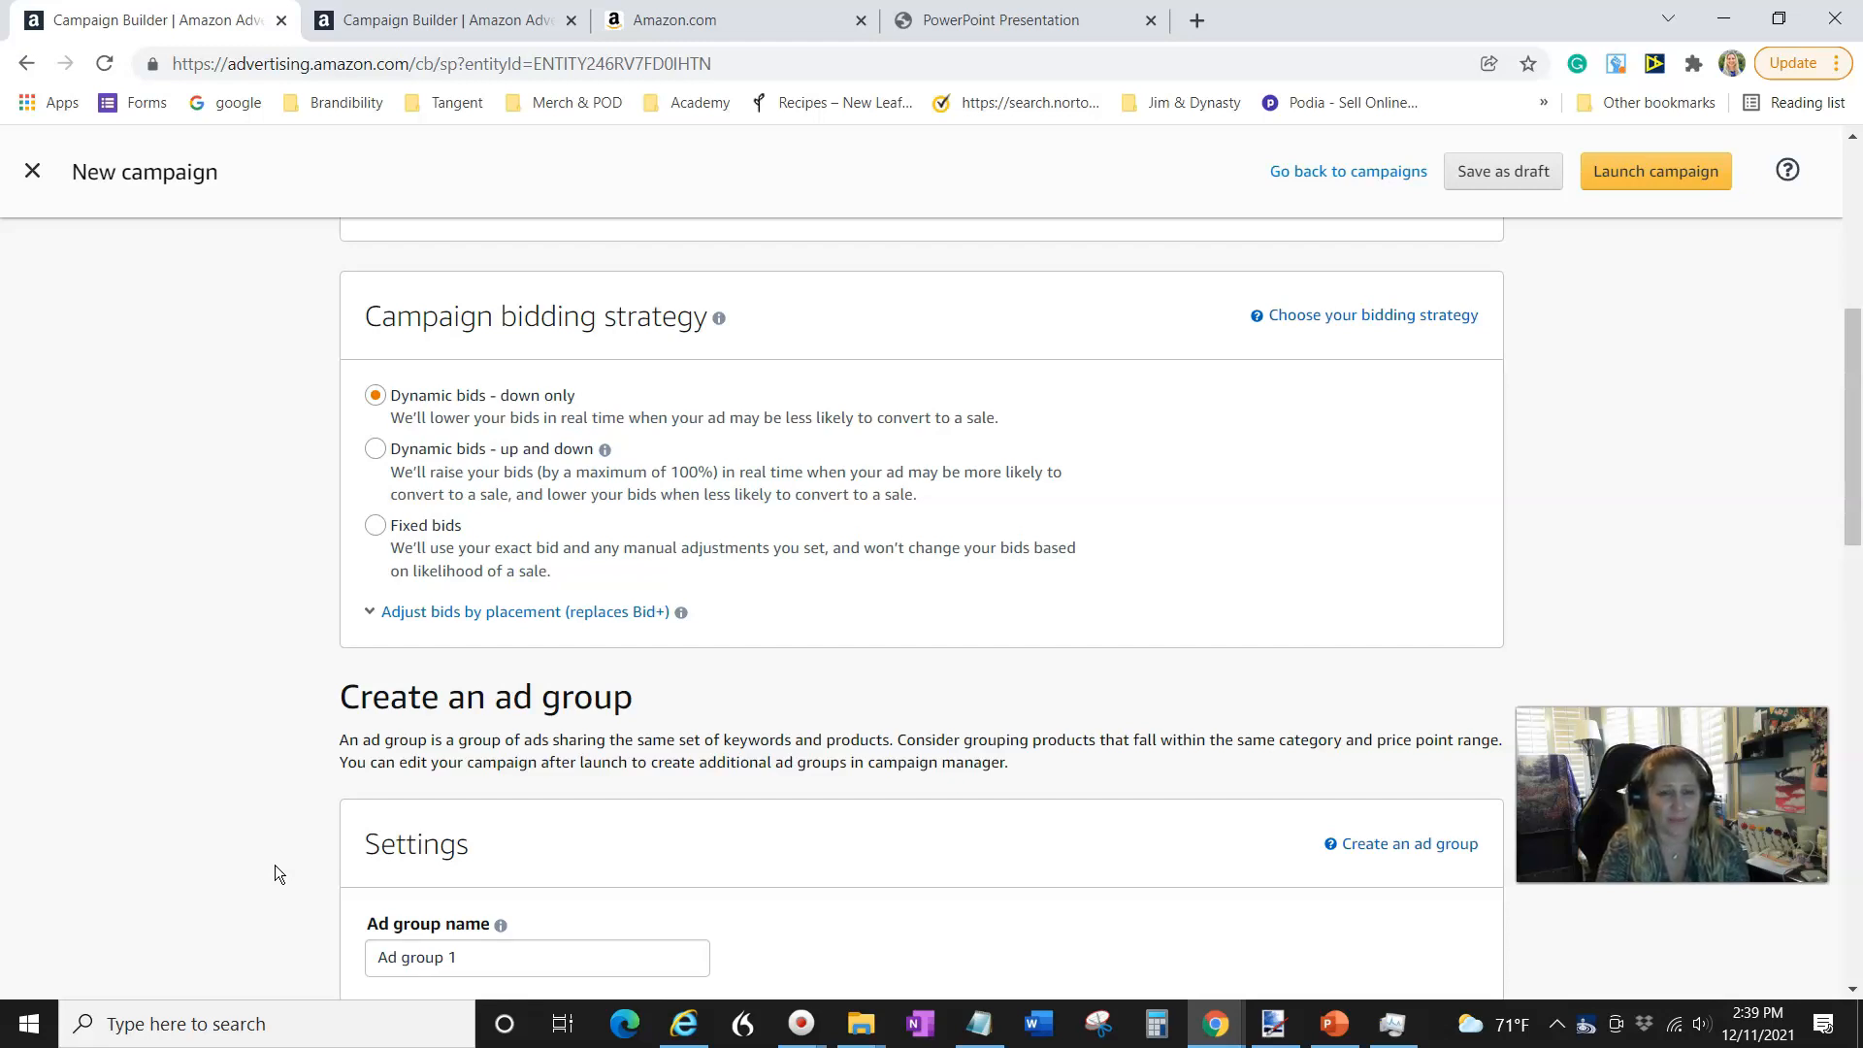
pyautogui.scroll(-1, 275, 865)
pyautogui.click(184, 890)
pyautogui.scroll(-3, 184, 891)
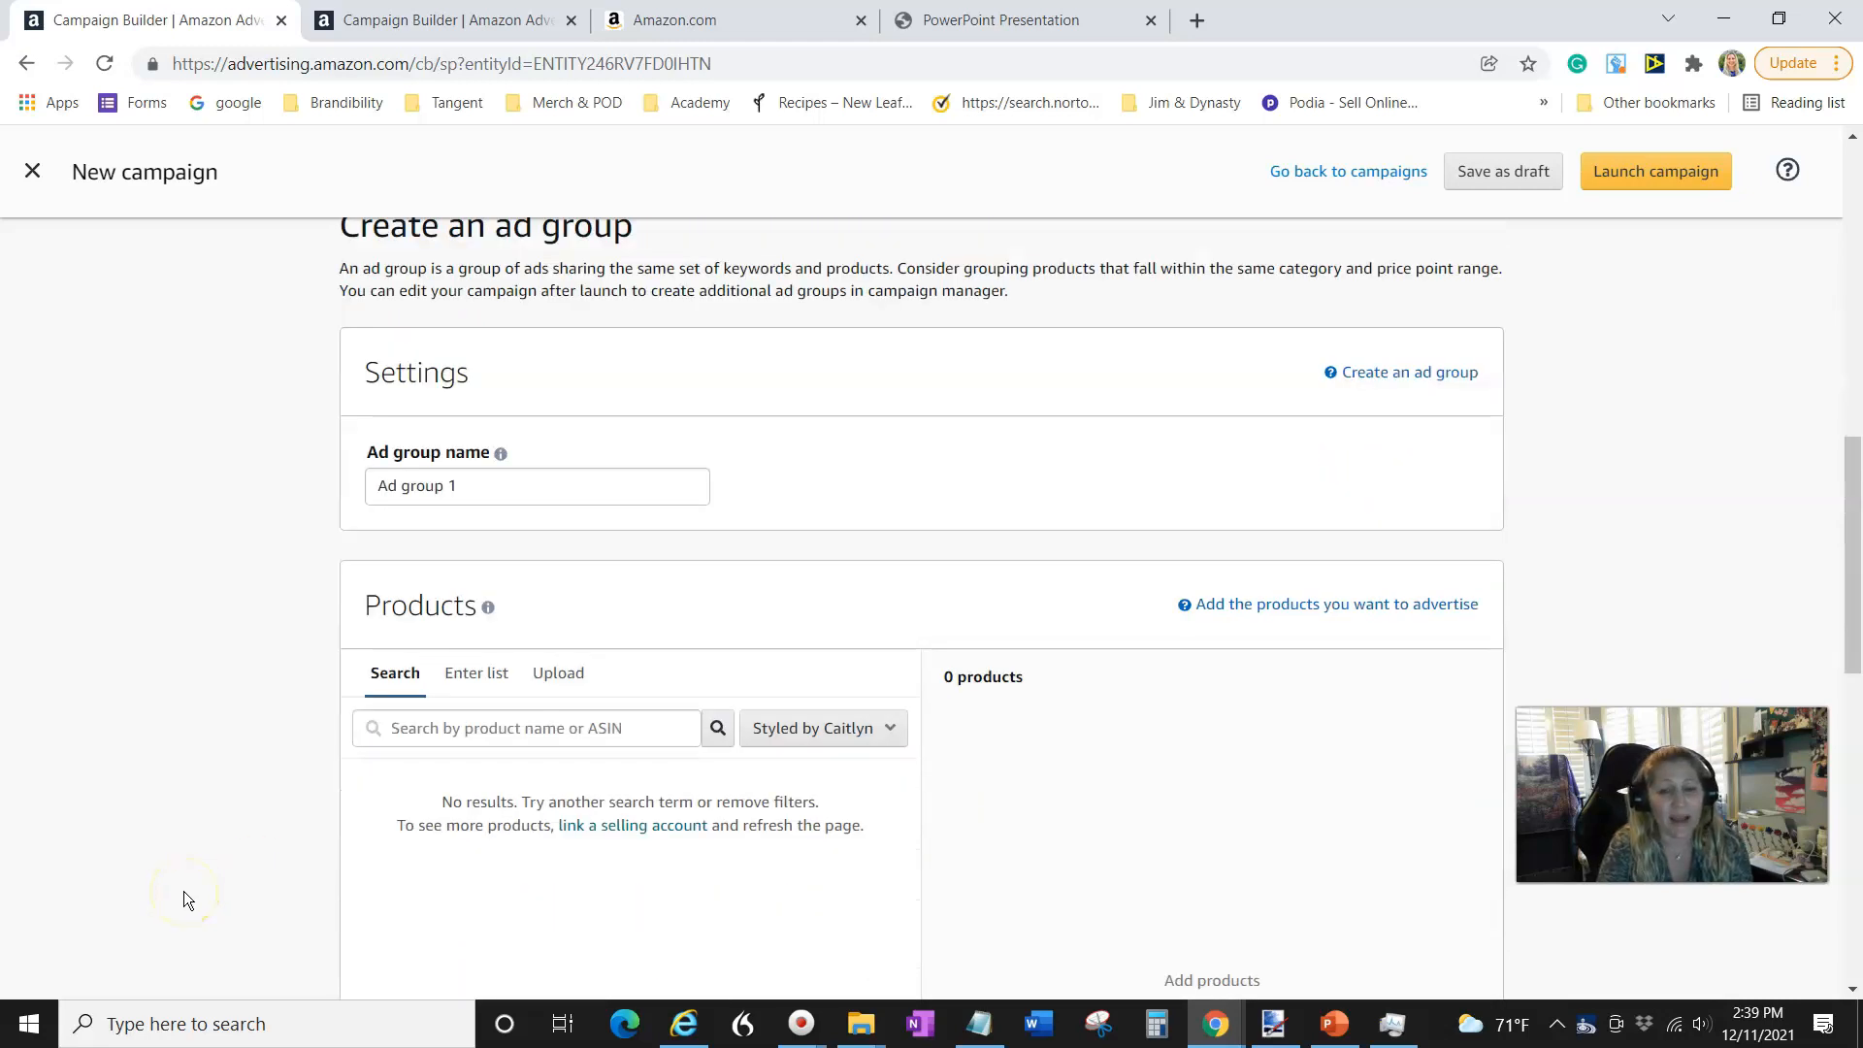
pyautogui.scroll(-1, 190, 885)
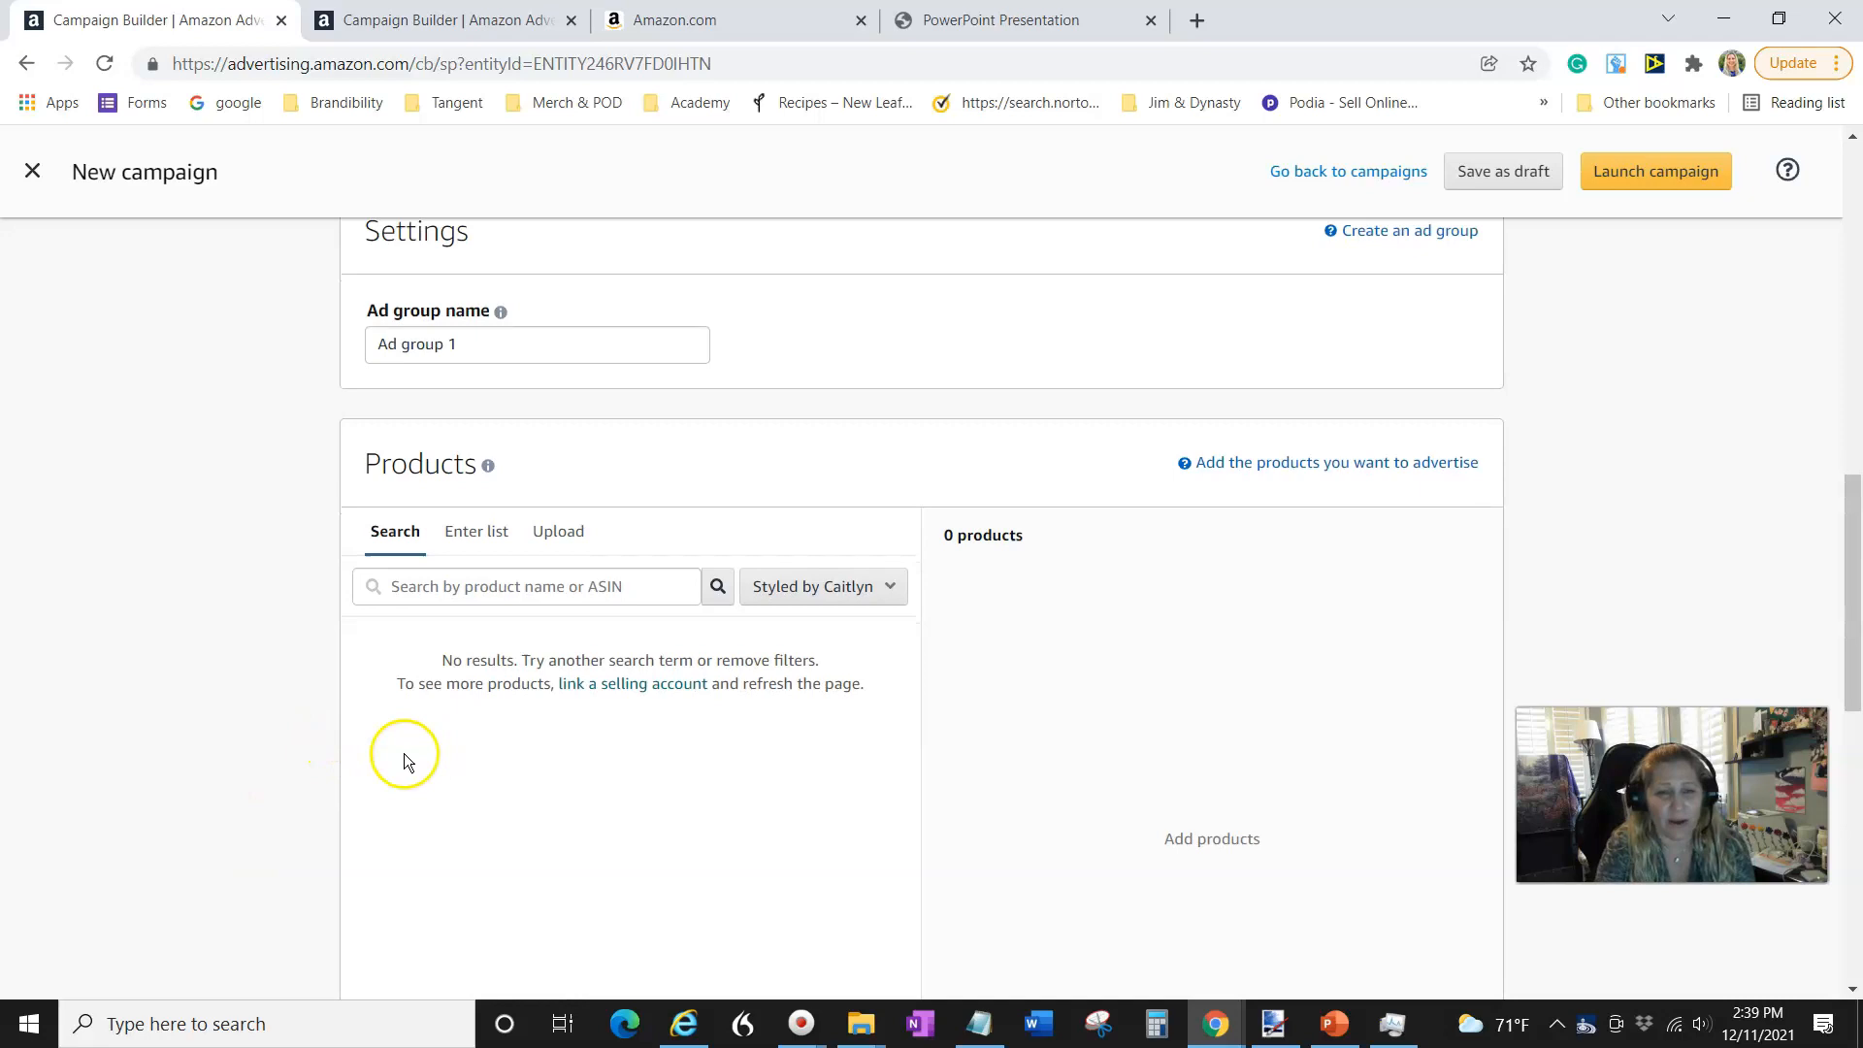
pyautogui.scroll(-1, 404, 749)
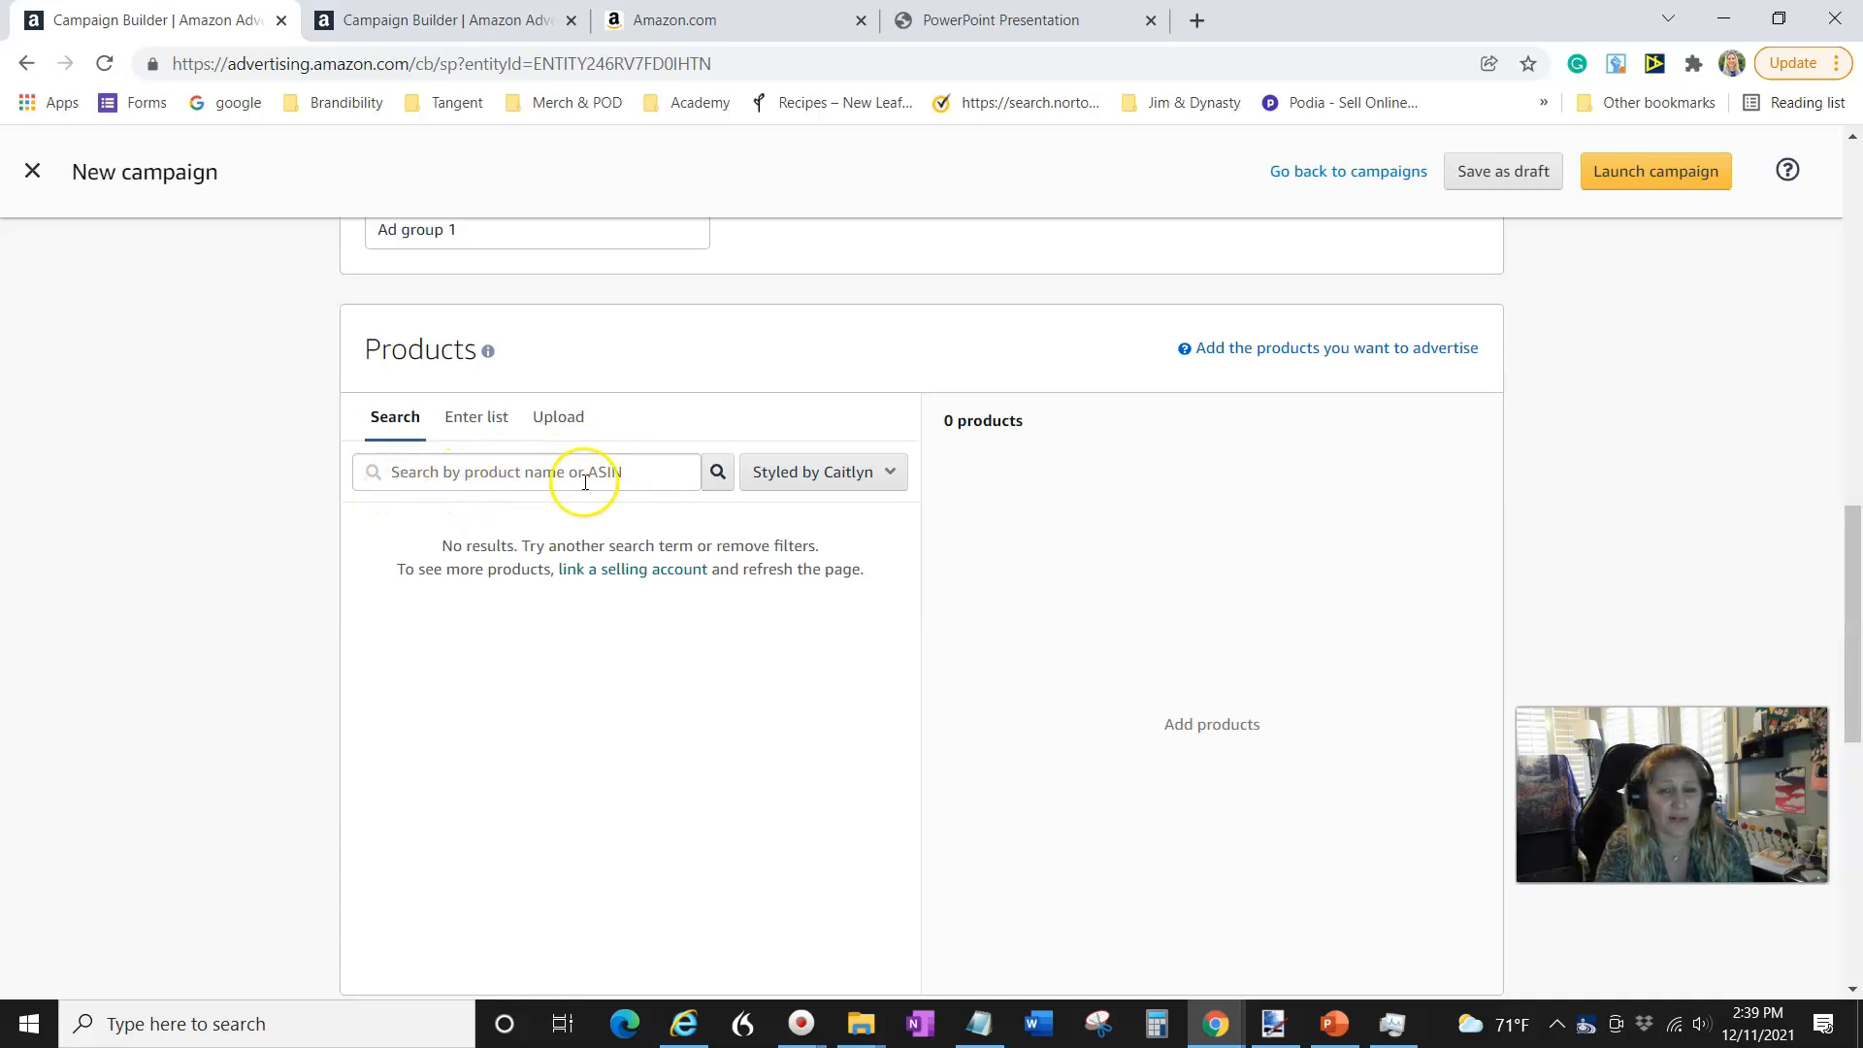
pyautogui.click(861, 472)
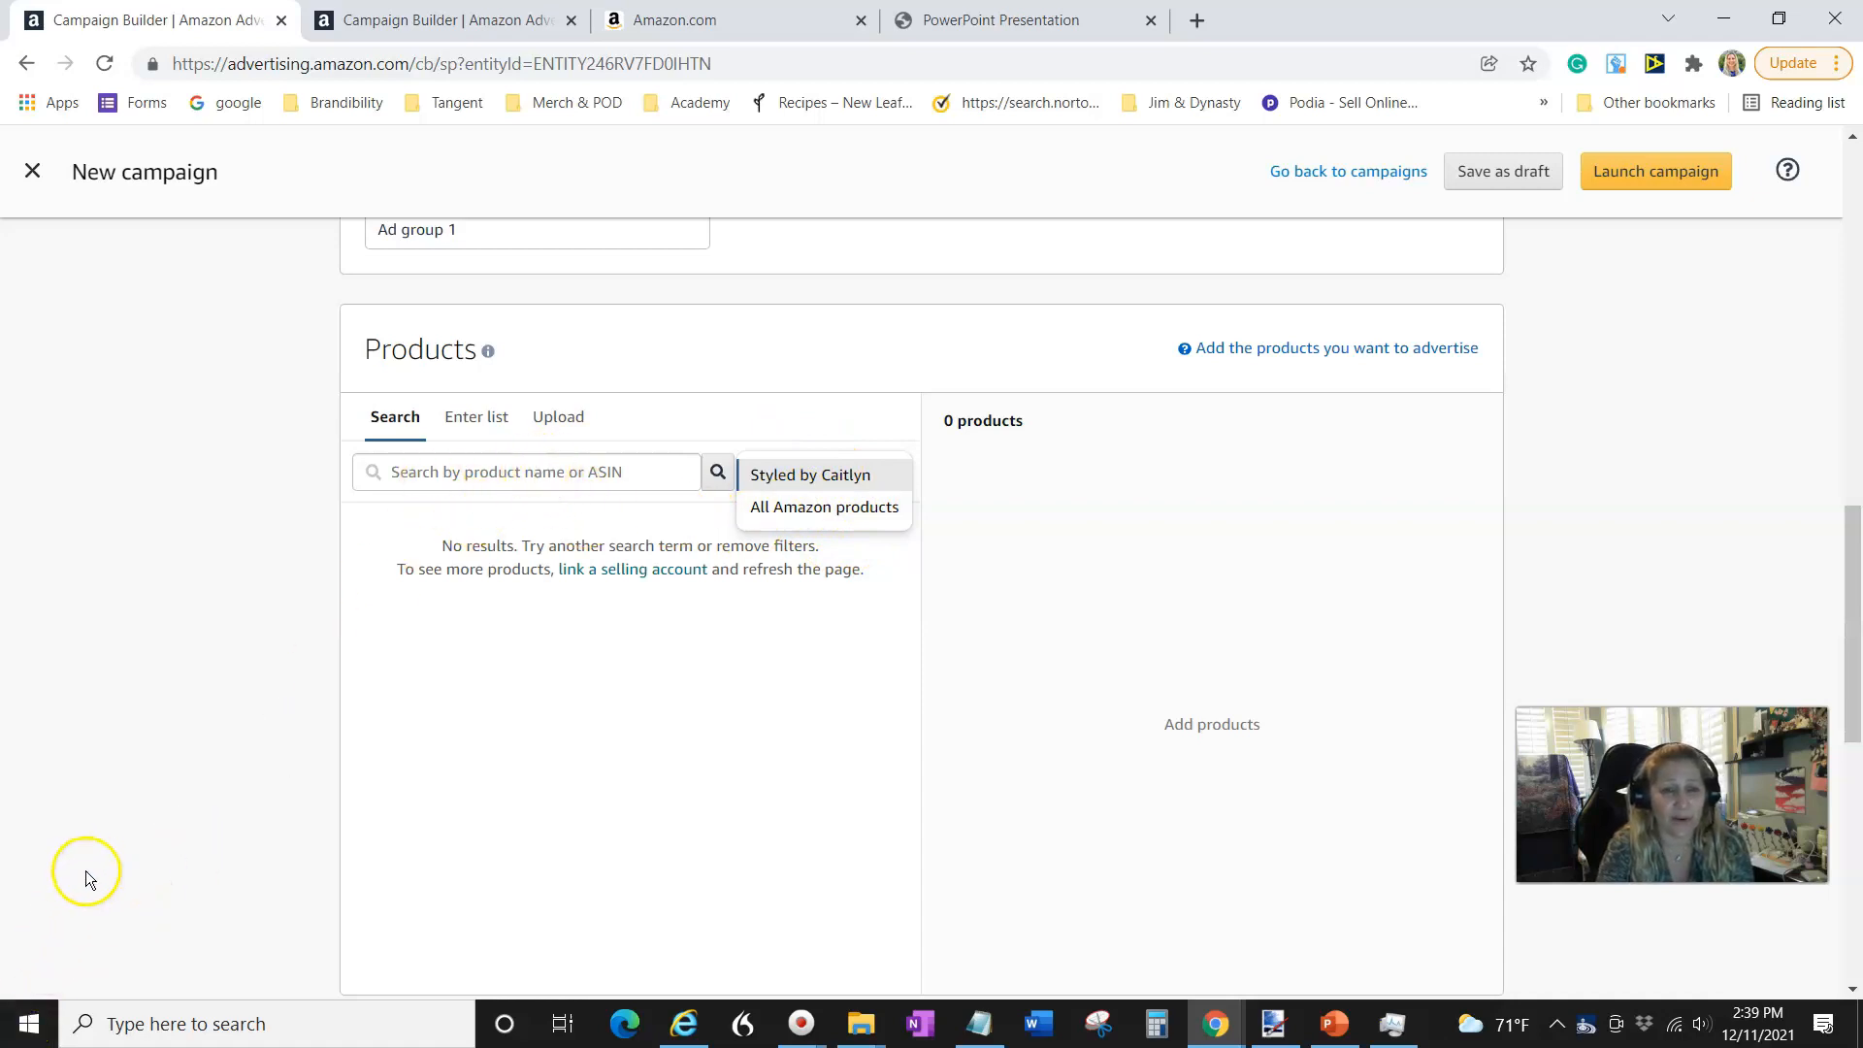
pyautogui.click(439, 469)
pyautogui.rightClick(441, 469)
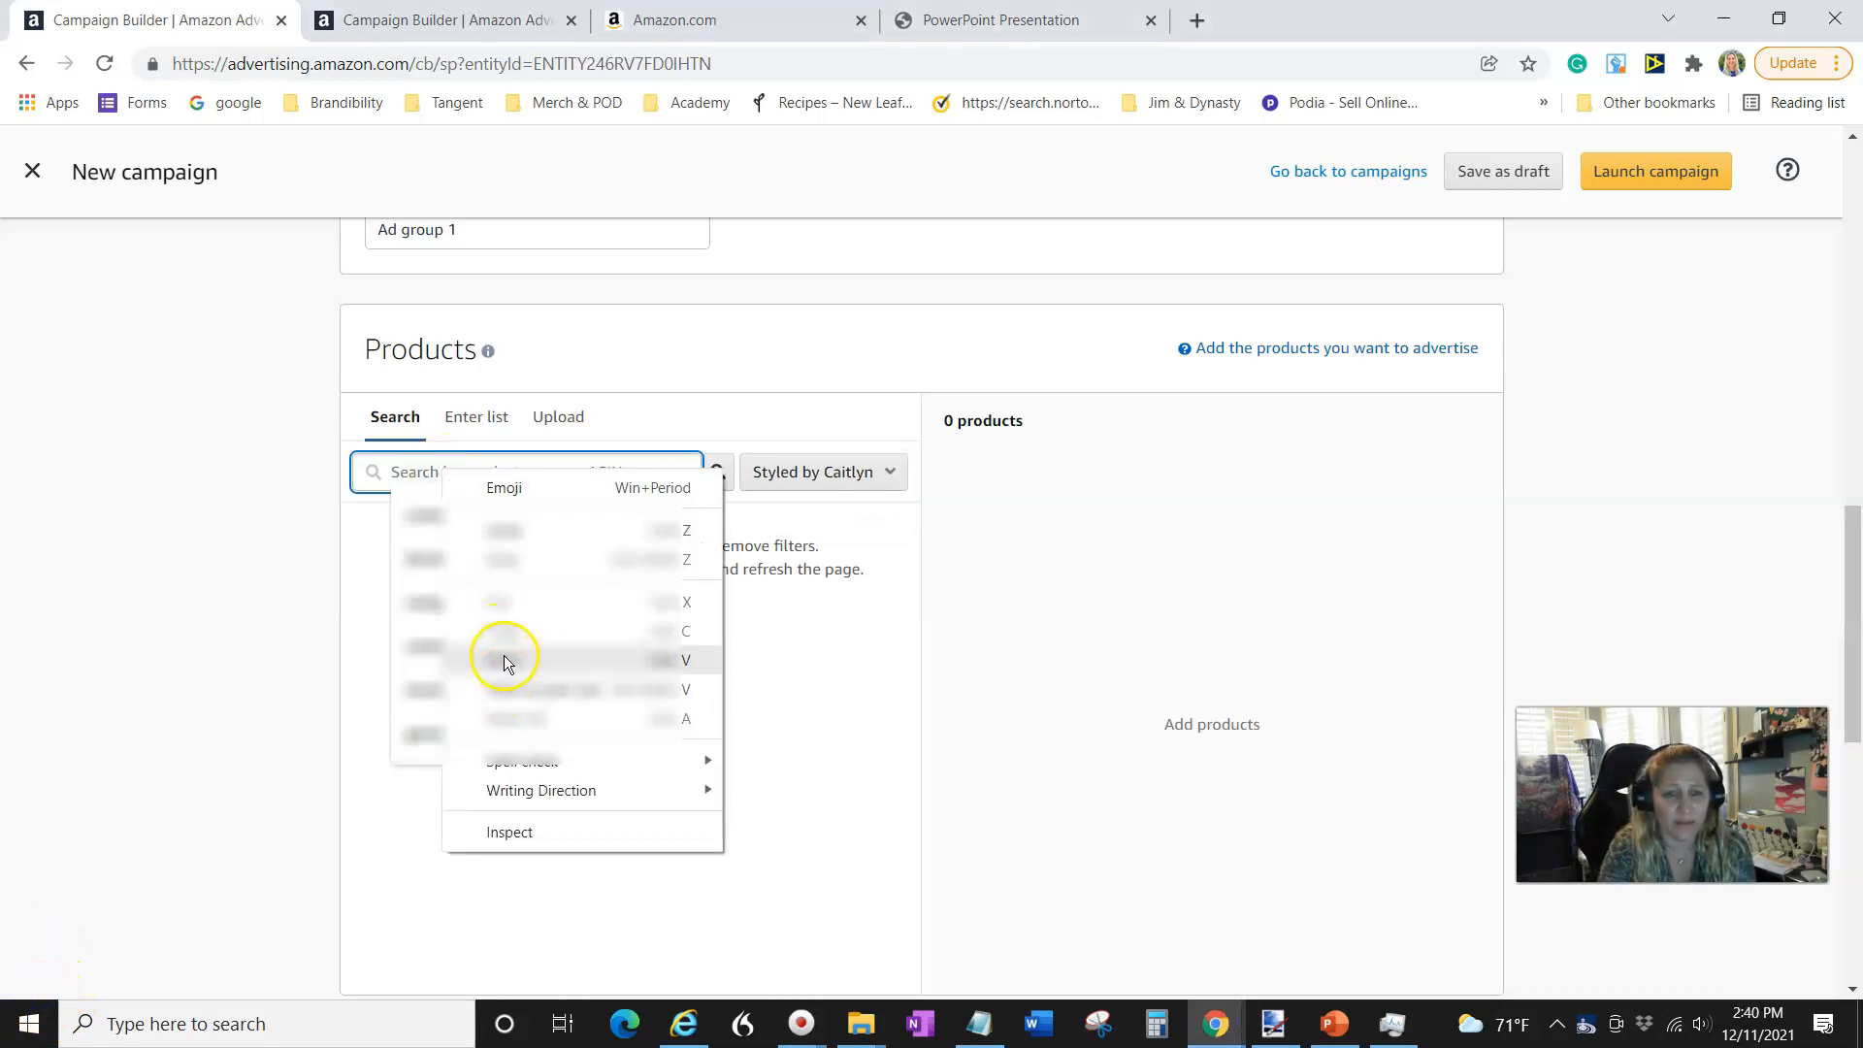
pyautogui.click(495, 653)
pyautogui.click(810, 482)
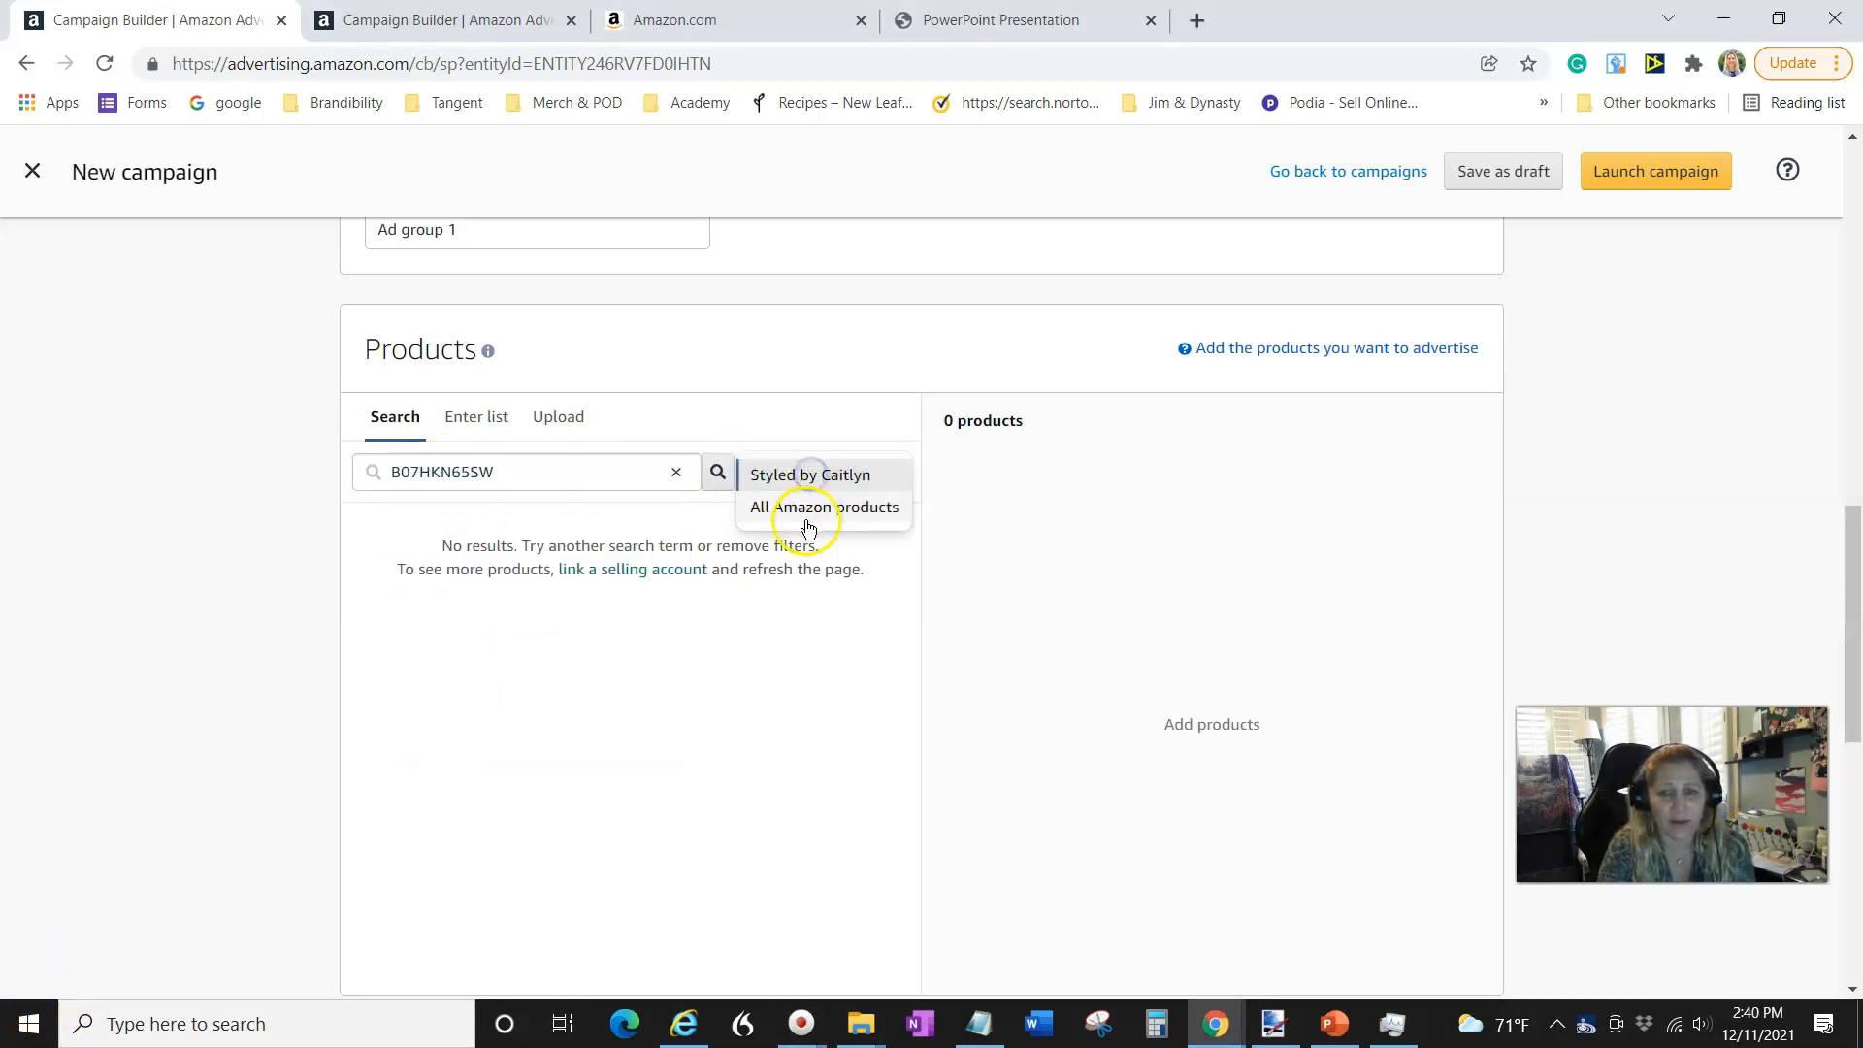
pyautogui.click(811, 509)
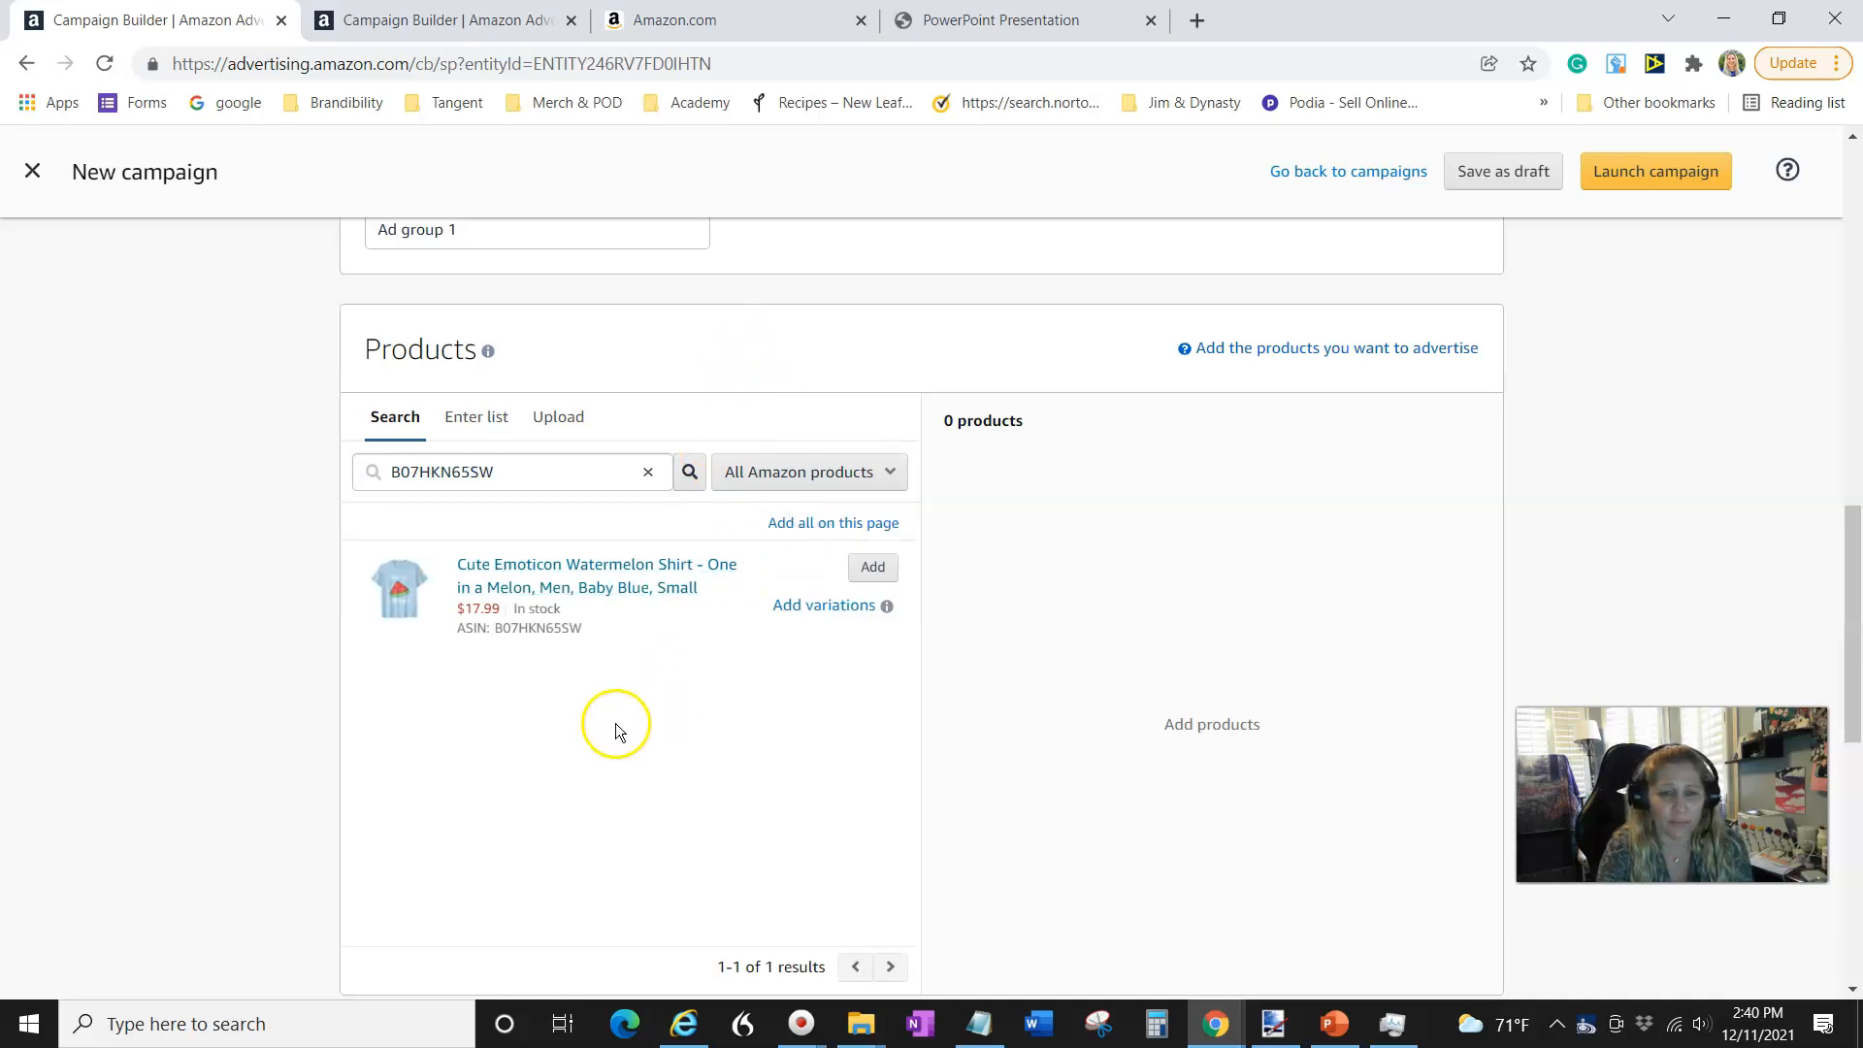
pyautogui.click(854, 564)
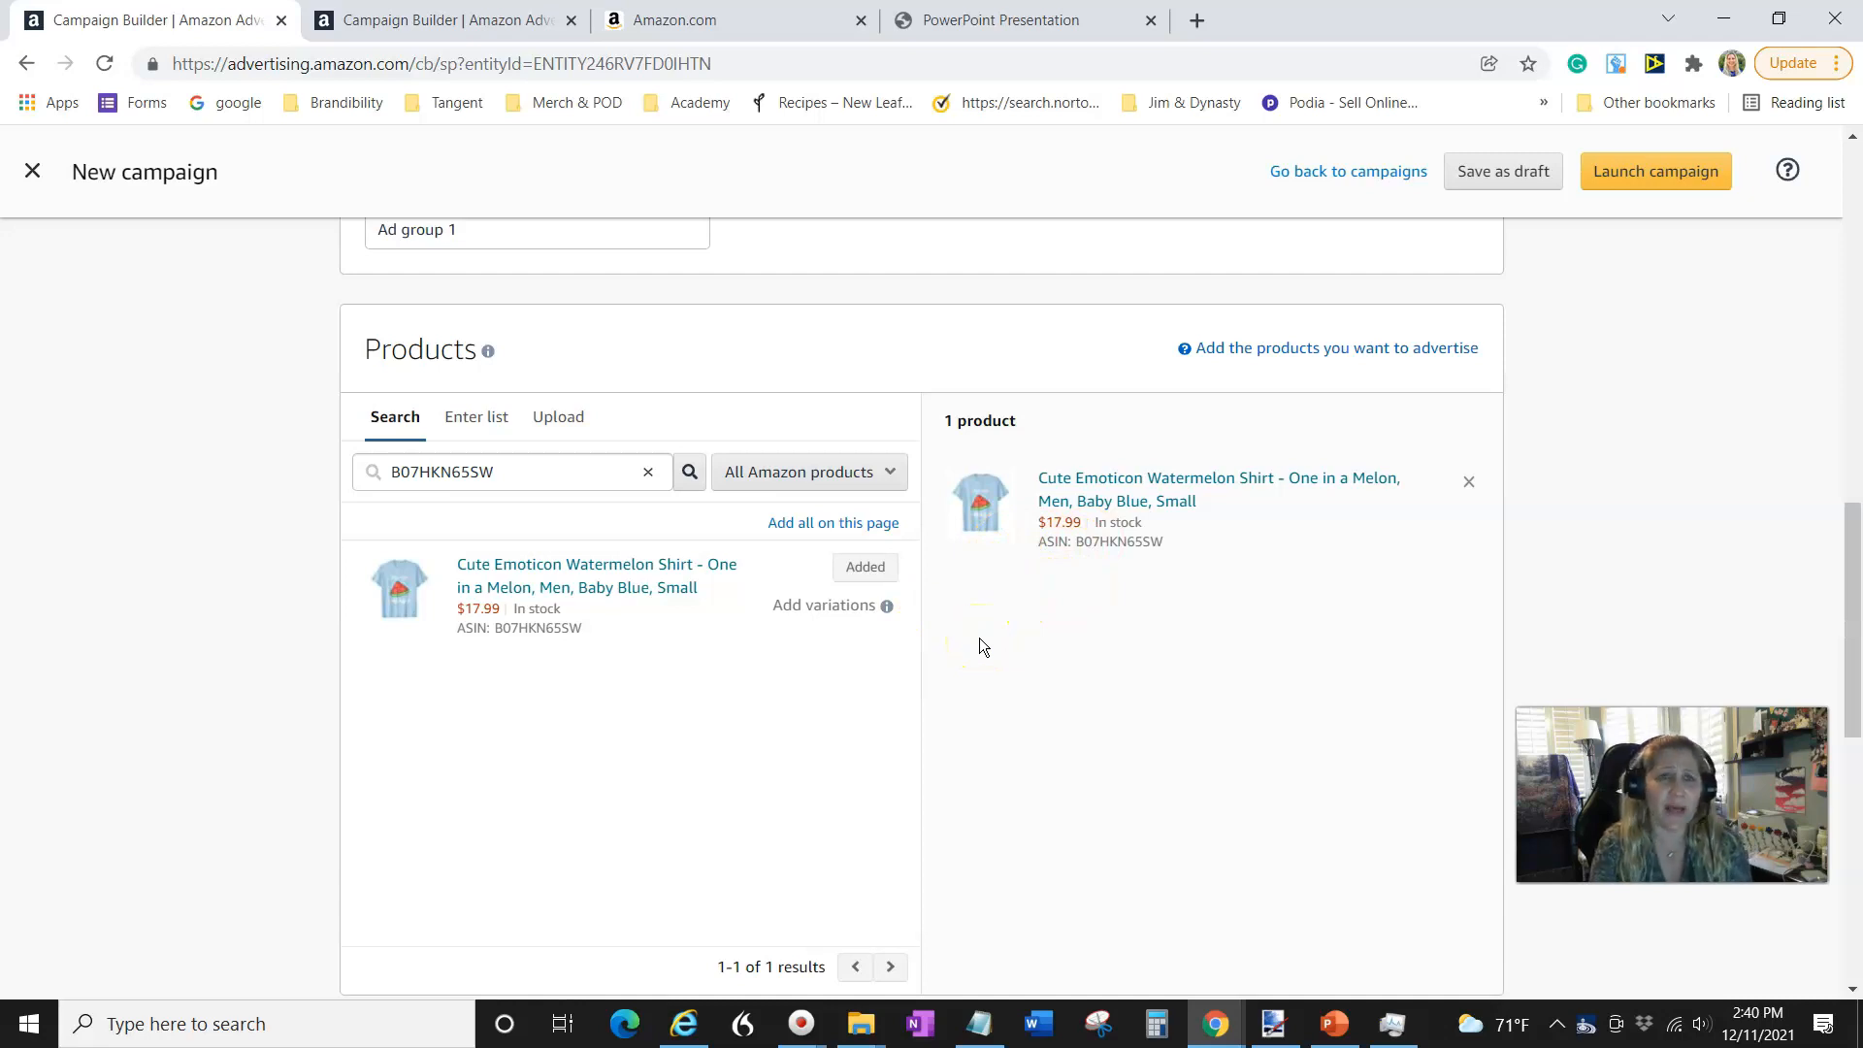
pyautogui.moveTo(888, 611)
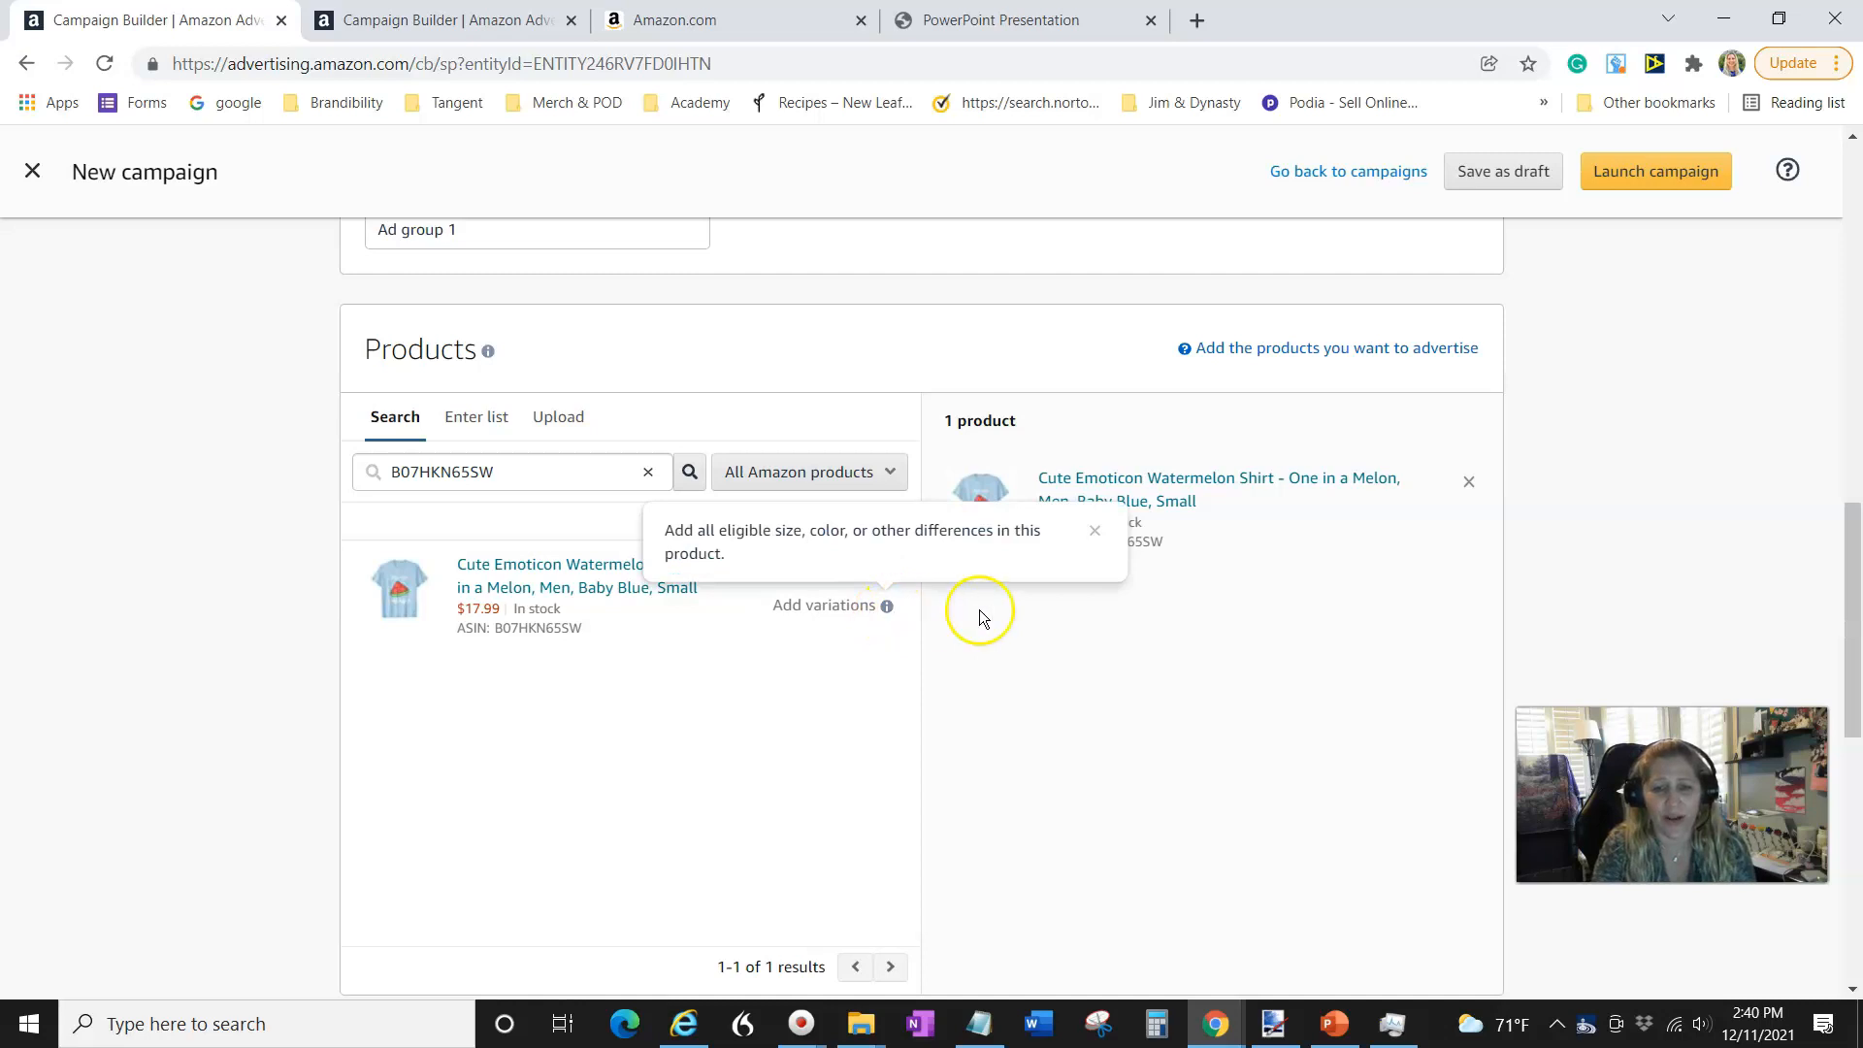
# Set the default bid for automatic targeting to $0.25 and launch the campaign.
pyautogui.scroll(-2, 986, 625)
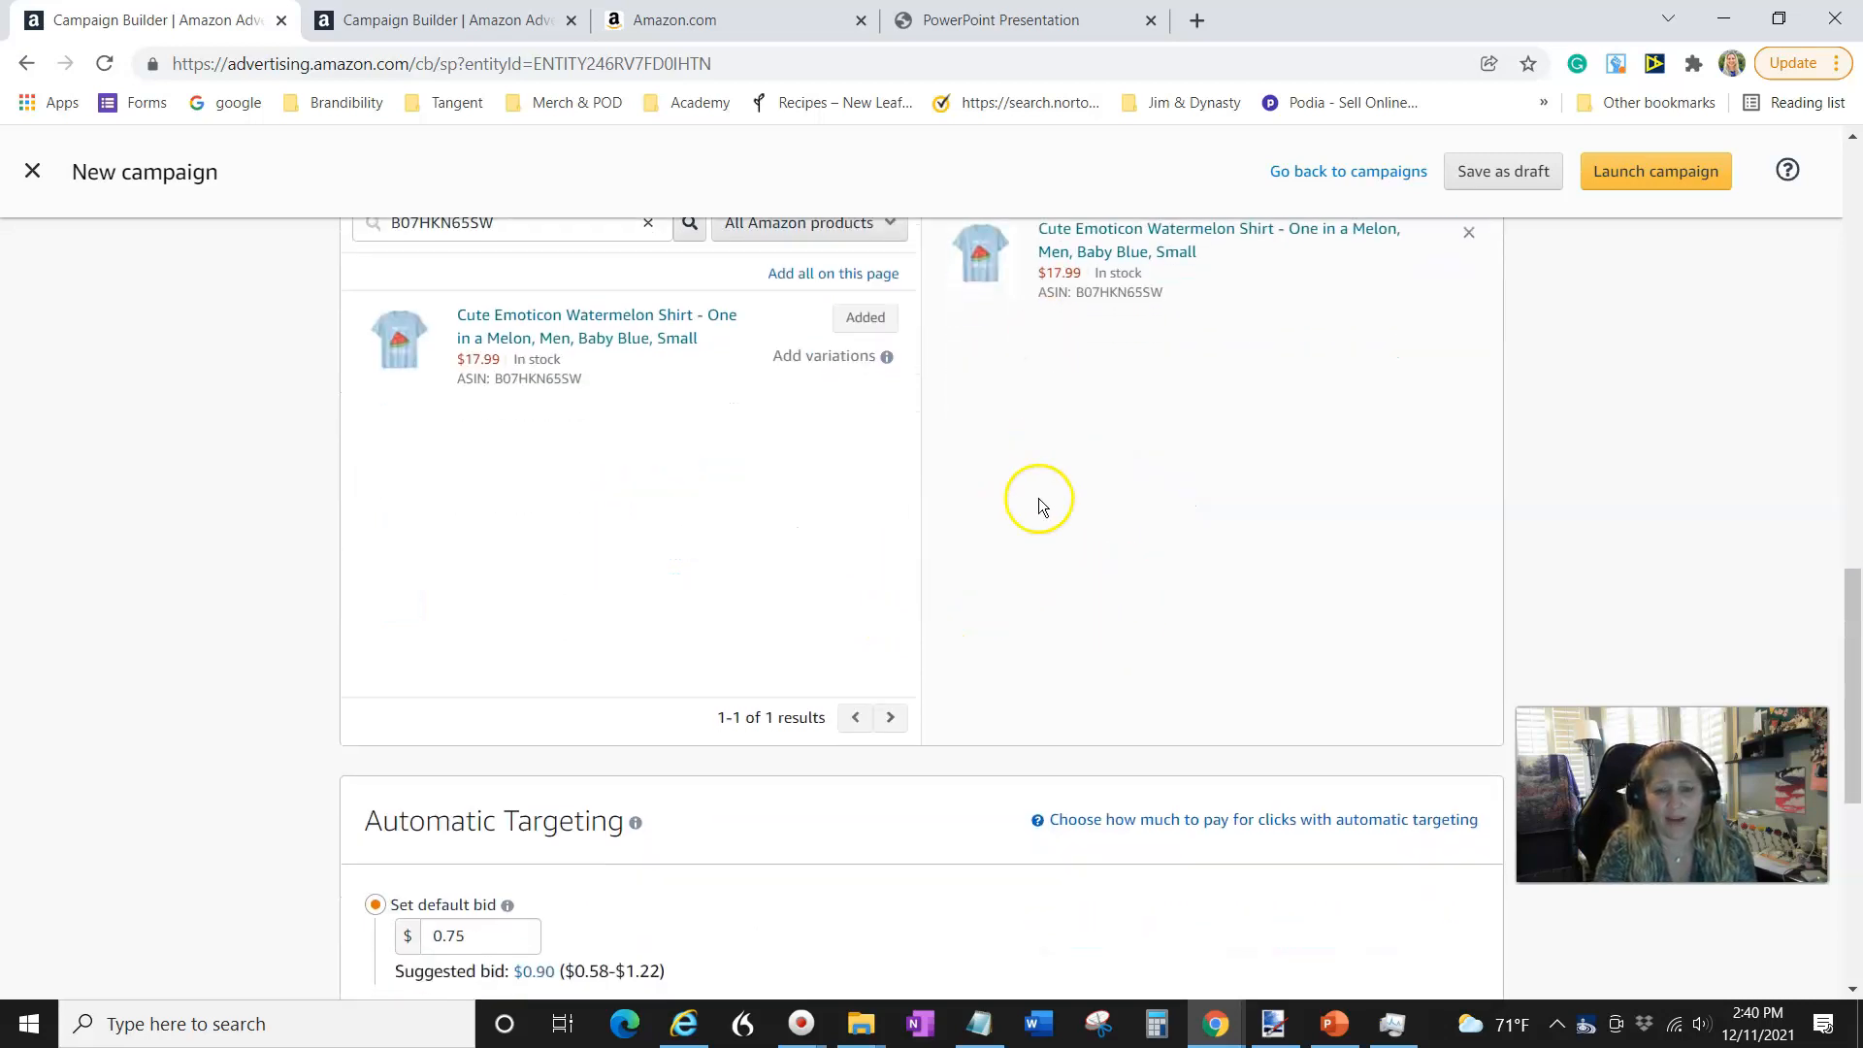
pyautogui.scroll(-3, 1038, 504)
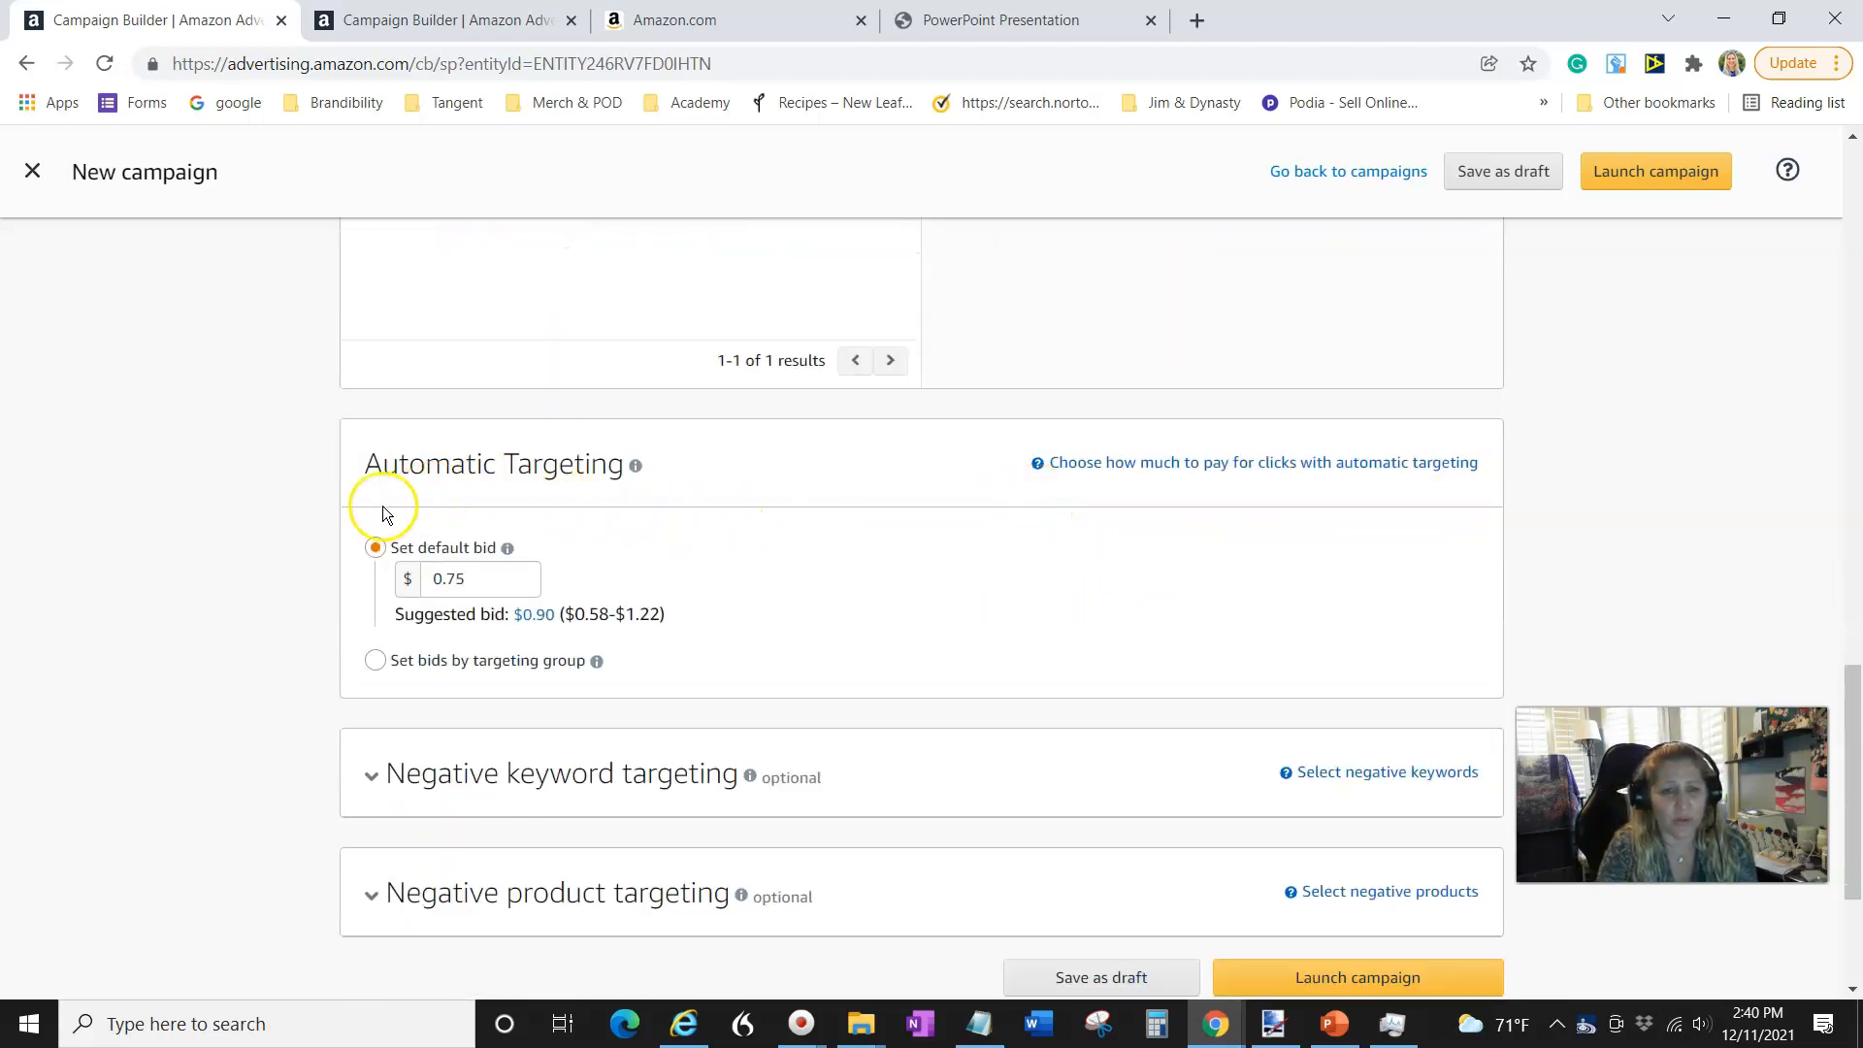
pyautogui.moveTo(636, 464)
pyautogui.moveTo(506, 548)
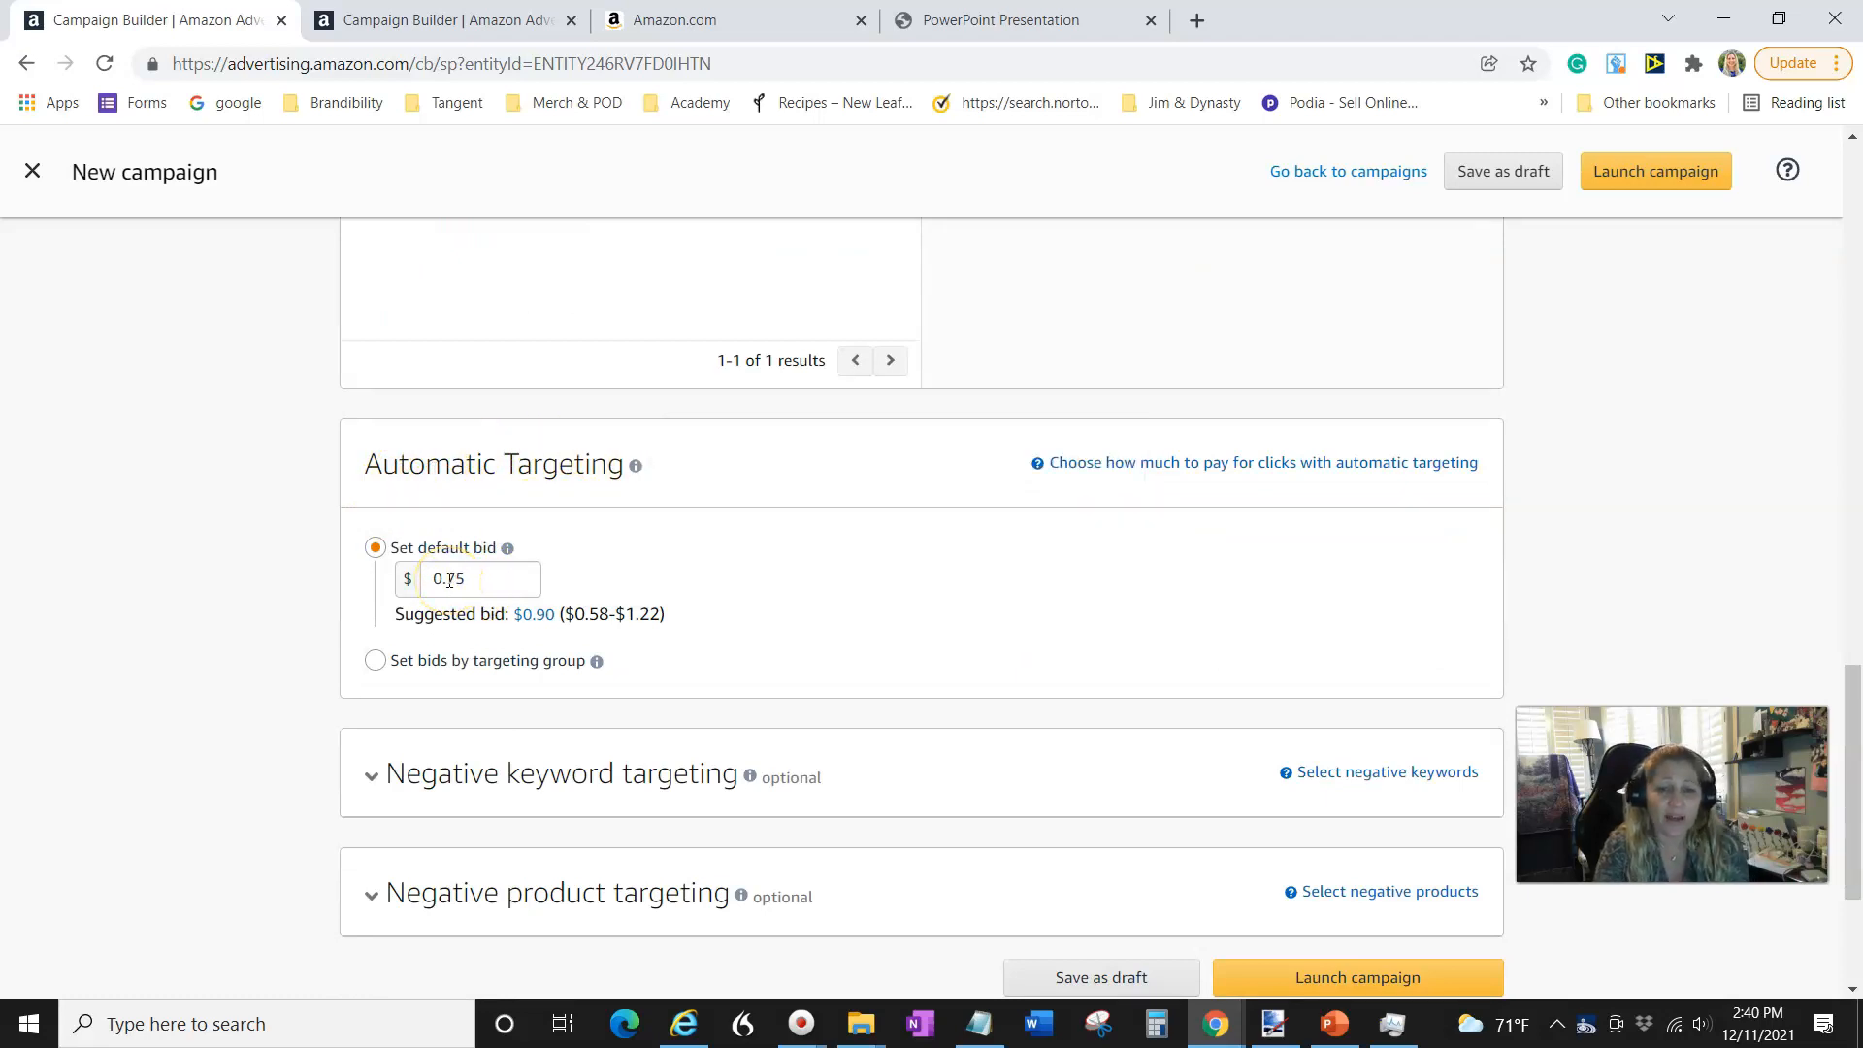
pyautogui.moveTo(450, 579); pyautogui.dragTo(457, 579)
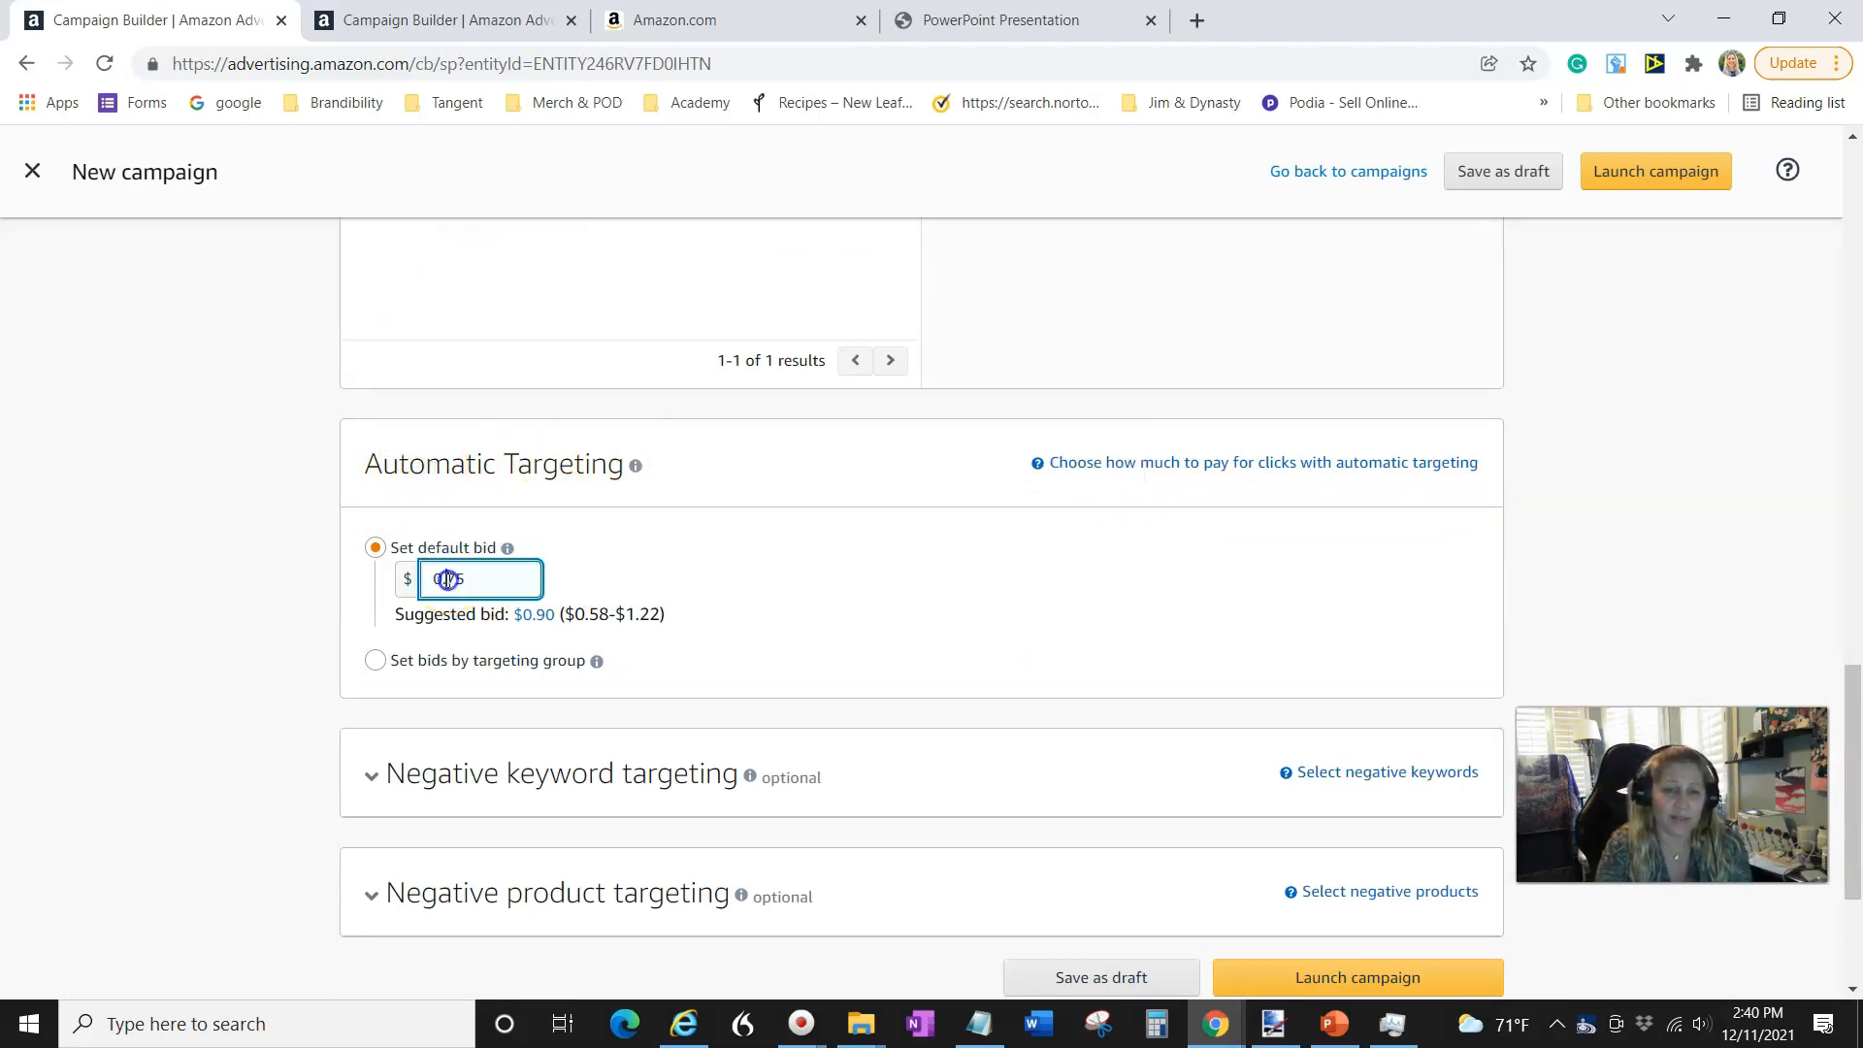
pyautogui.click(695, 567)
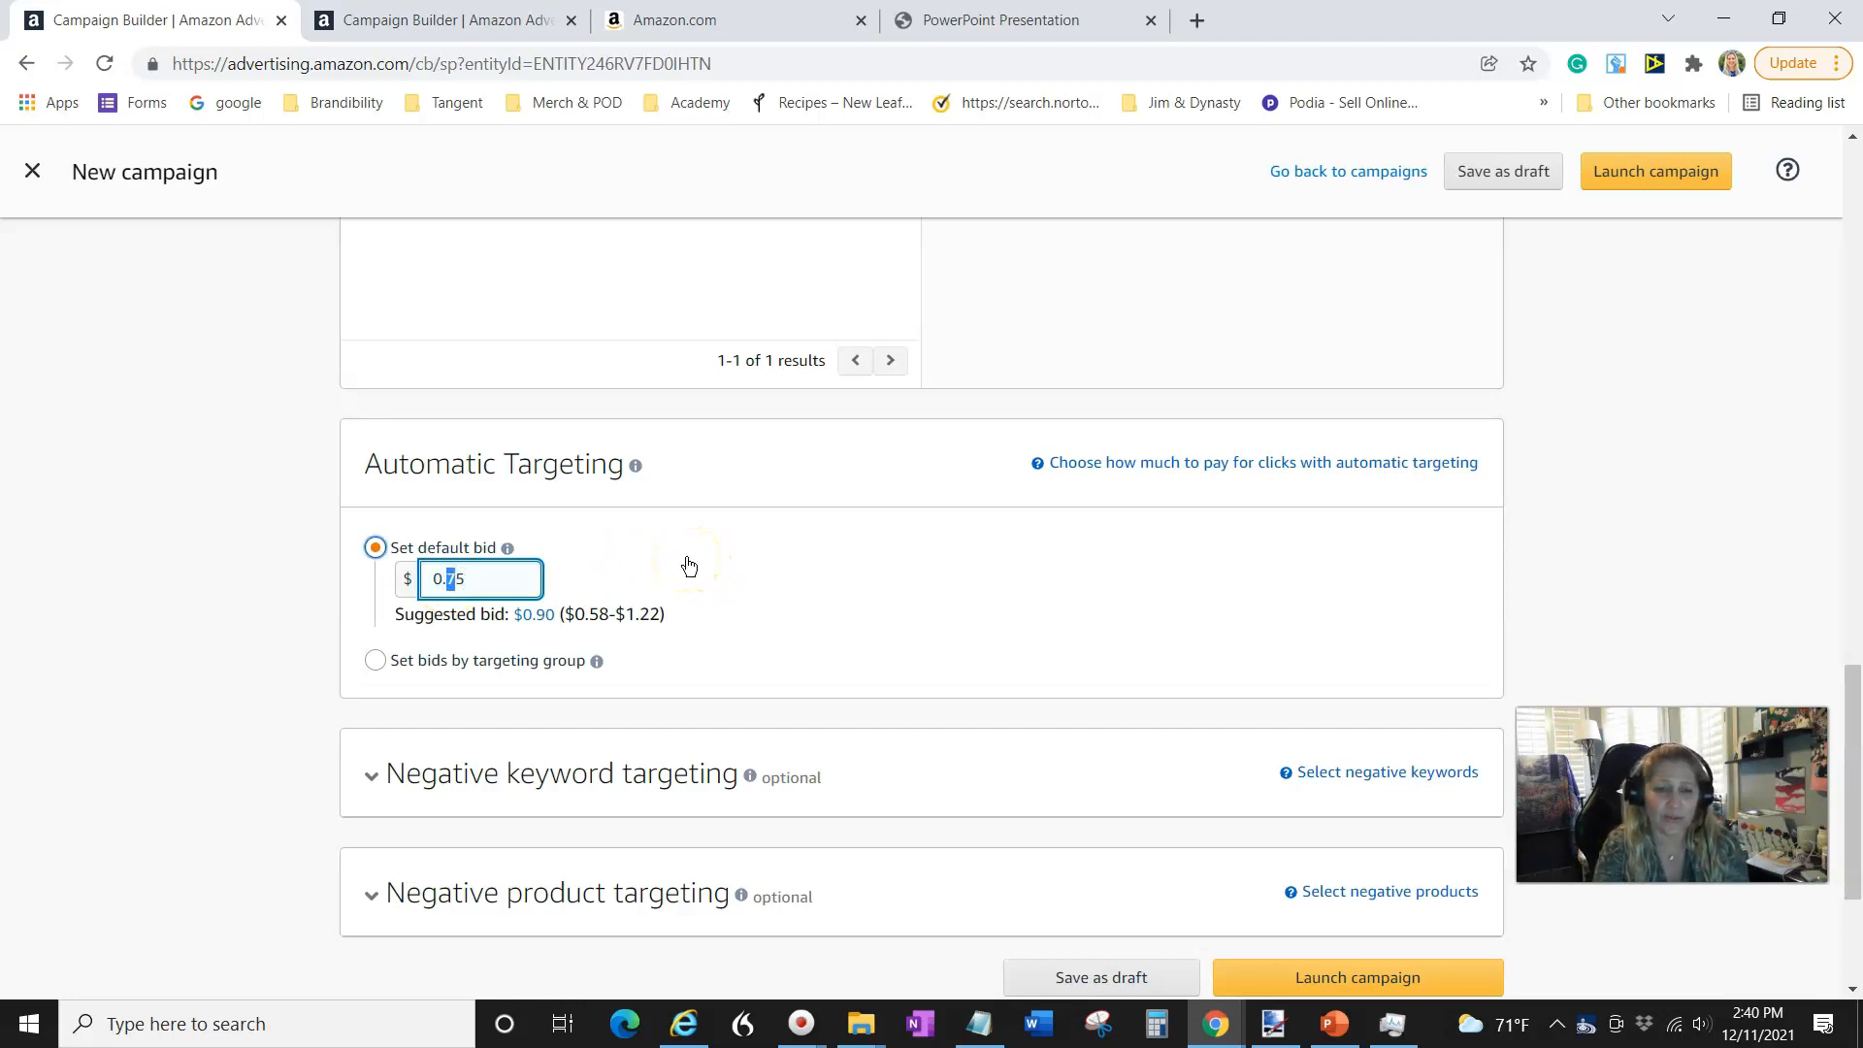
pyautogui.write('2')
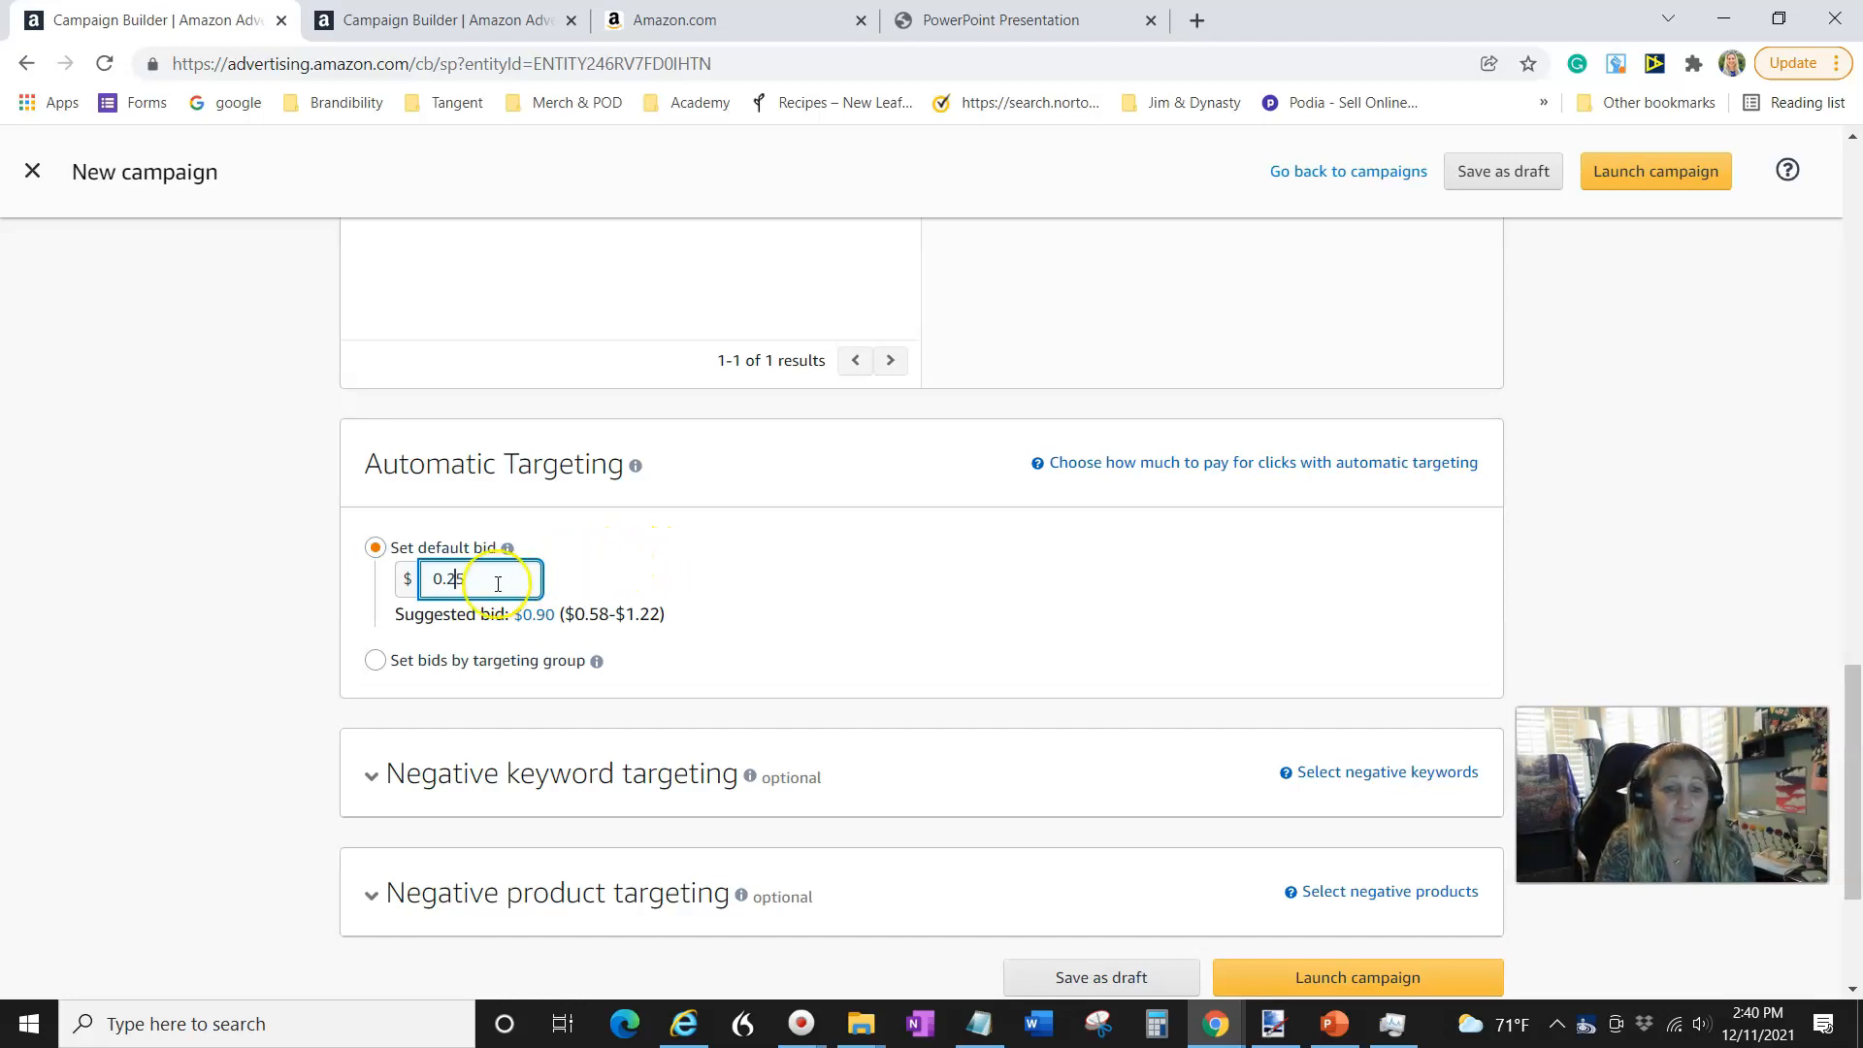
pyautogui.click(459, 578)
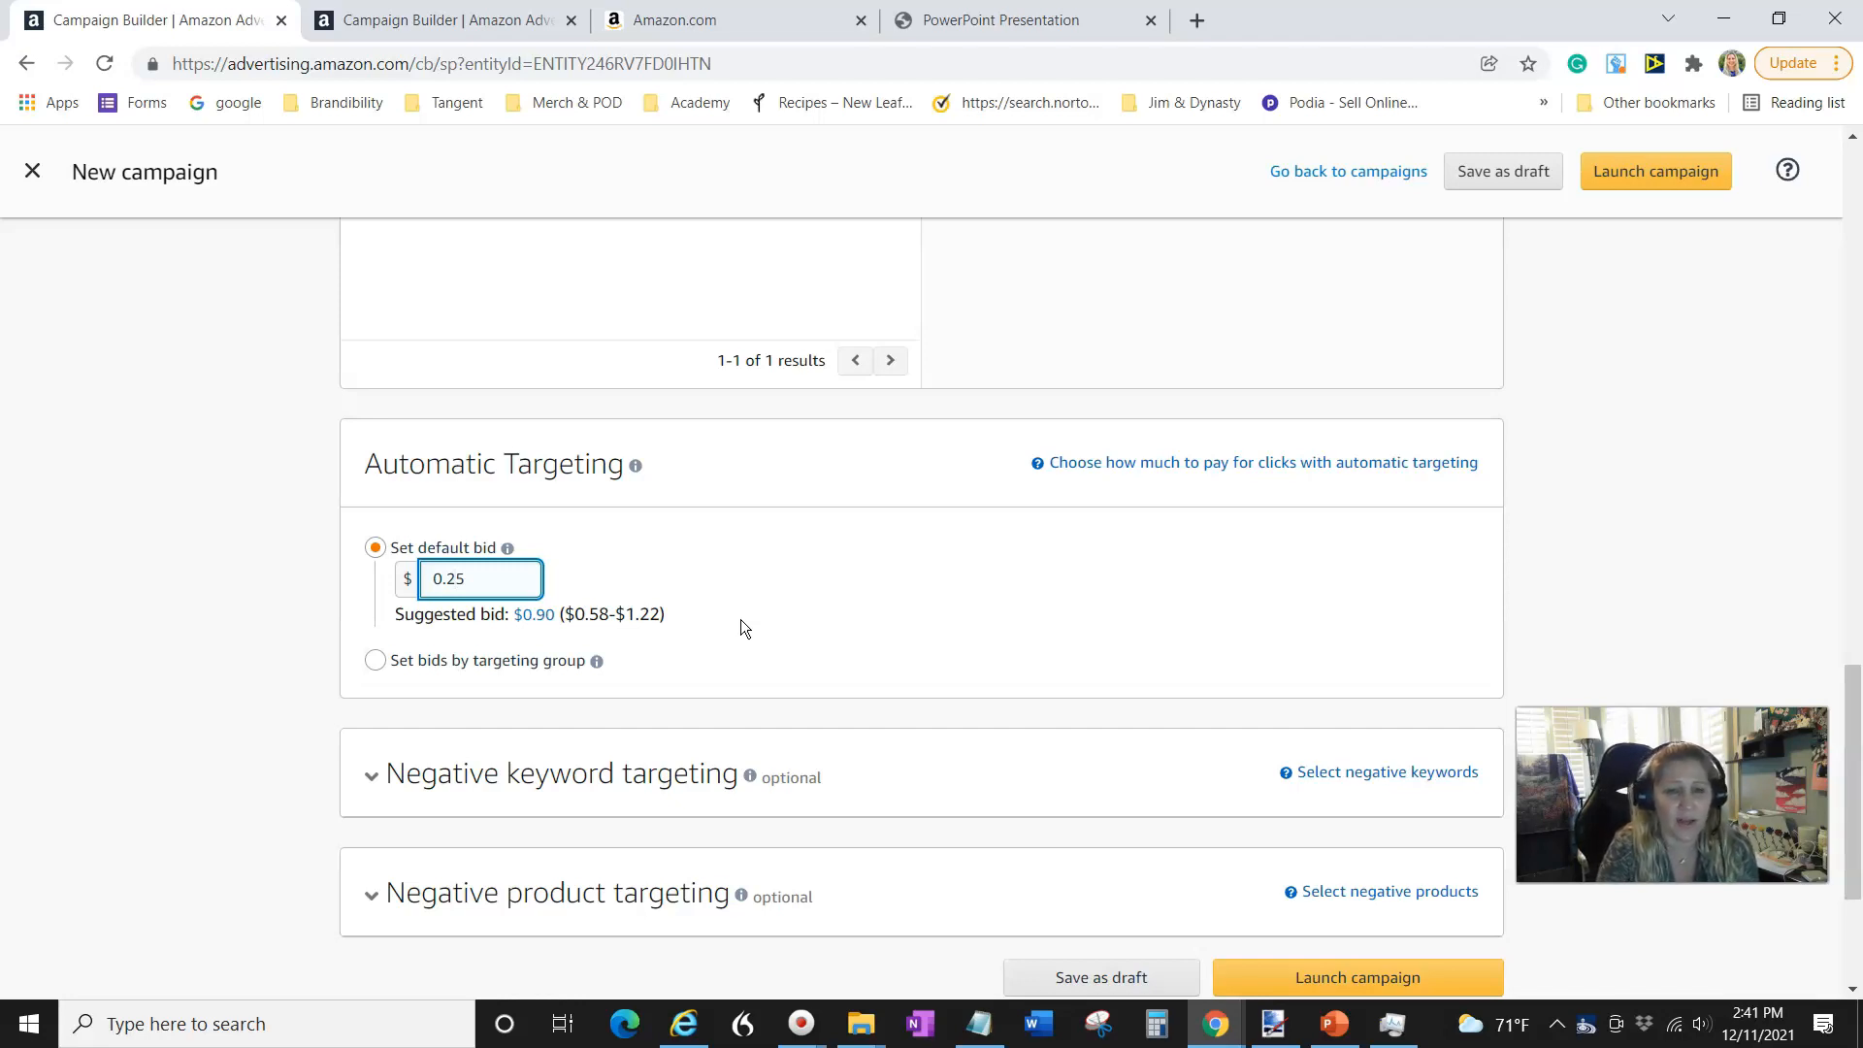
pyautogui.scroll(-1, 752, 611)
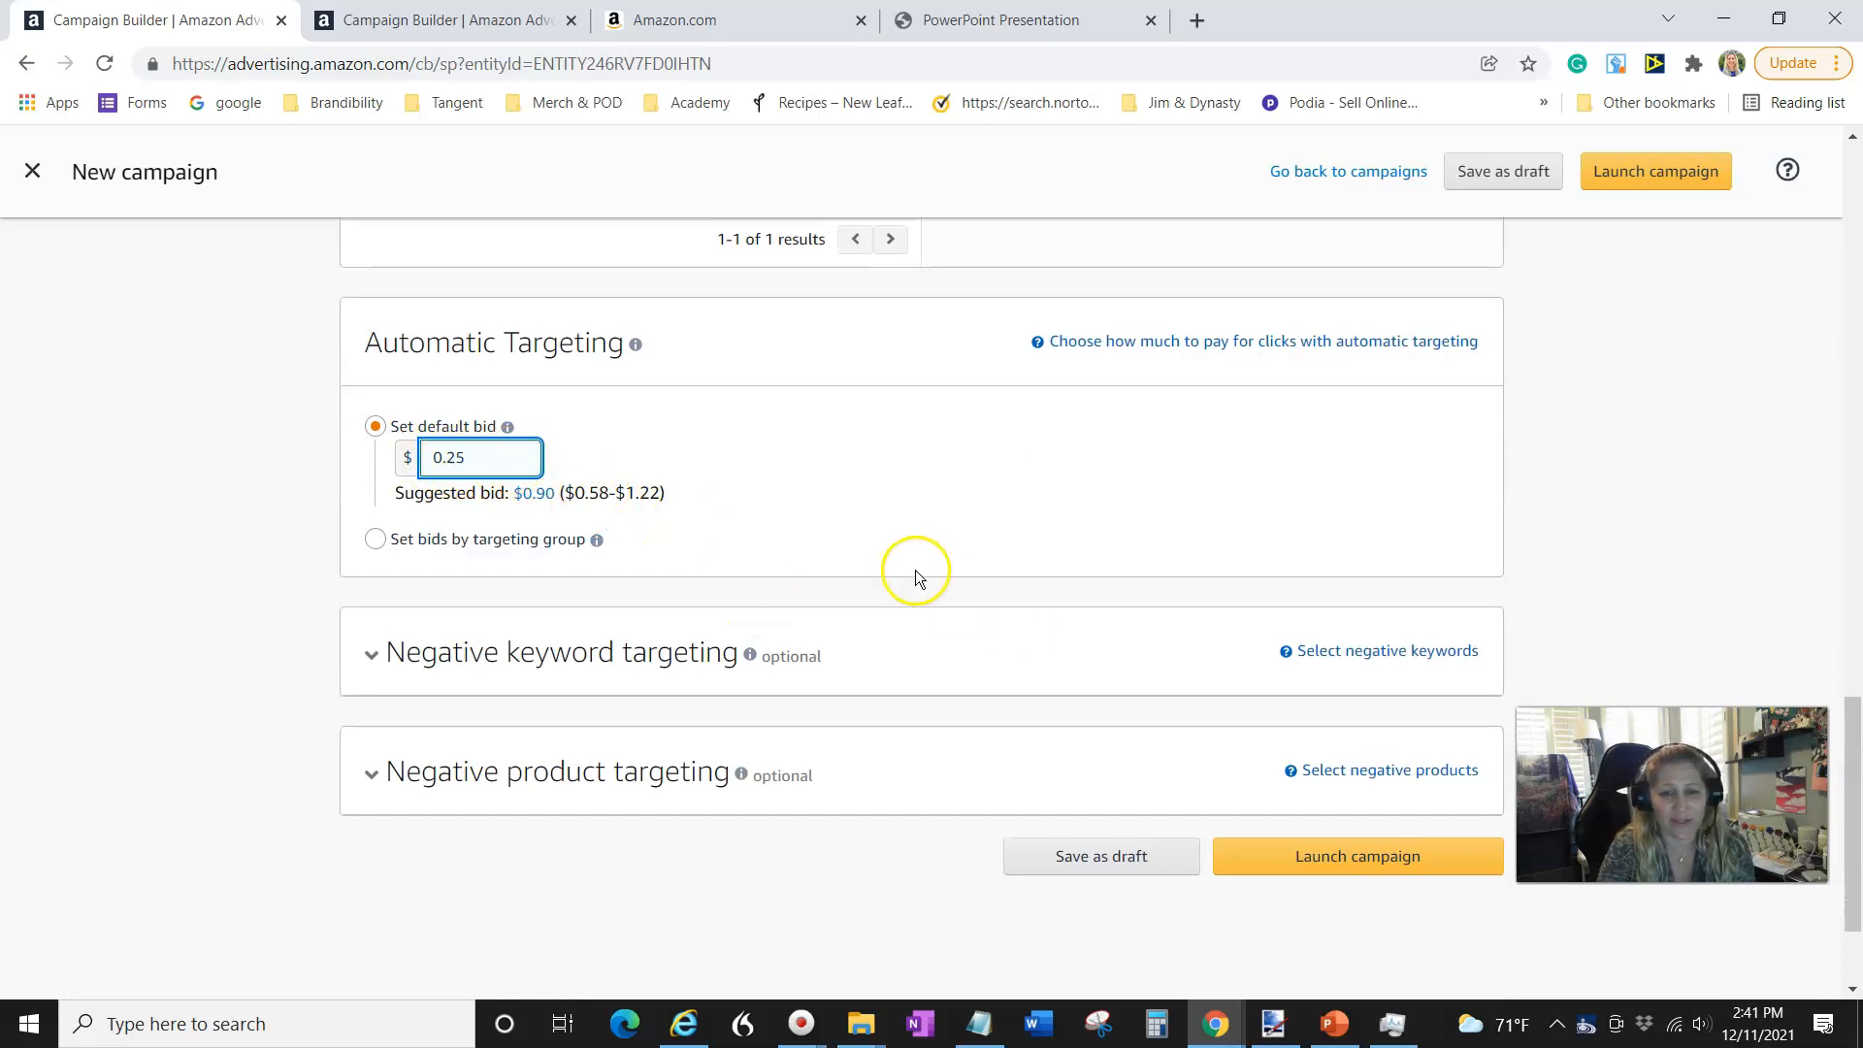
pyautogui.click(1387, 859)
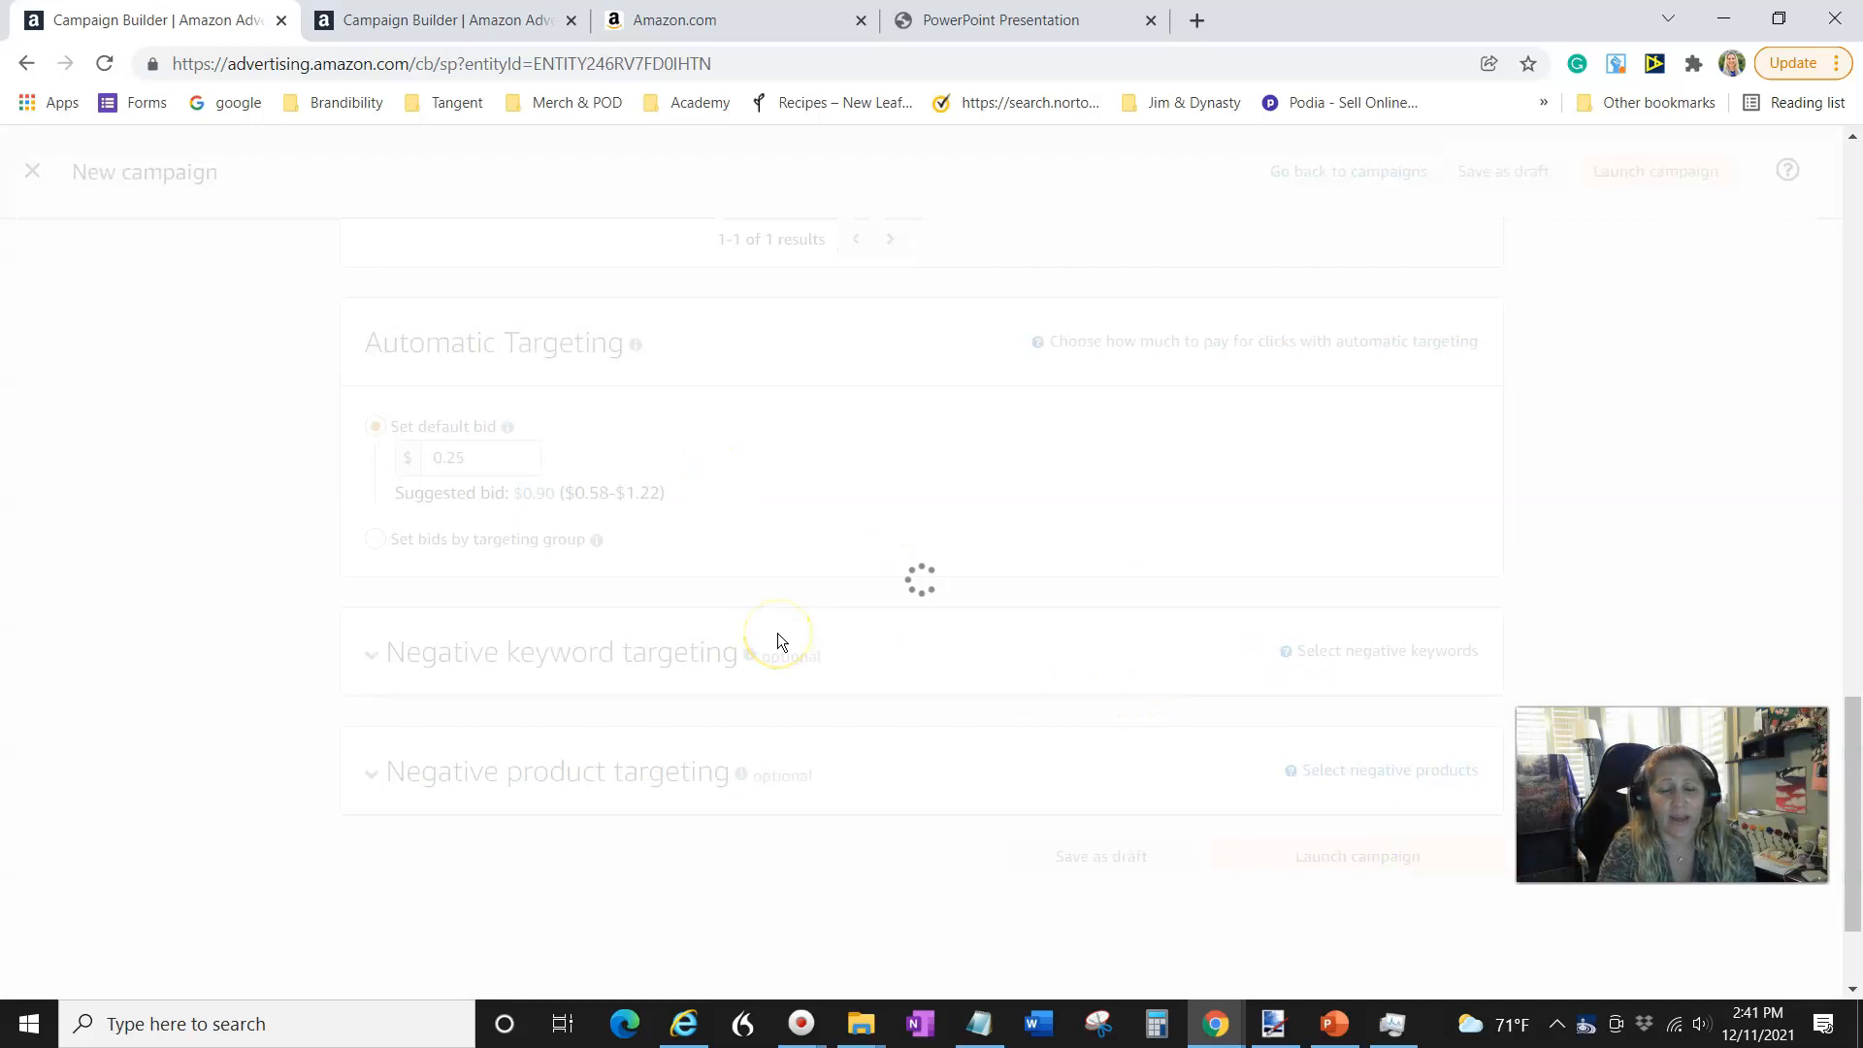